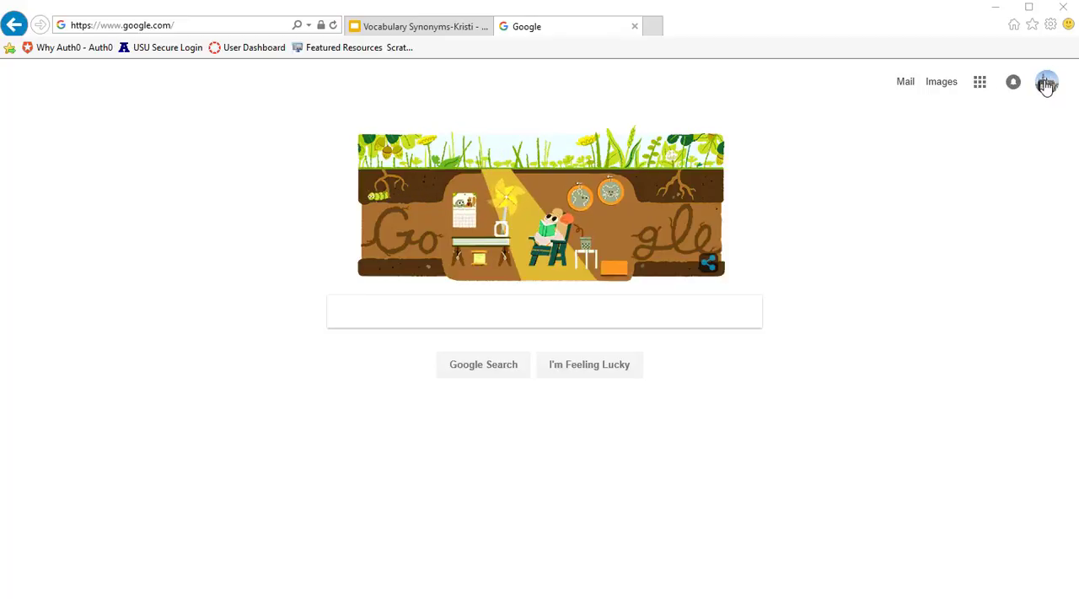
- Open Google Docs from the Google home page's apps
click(1045, 85)
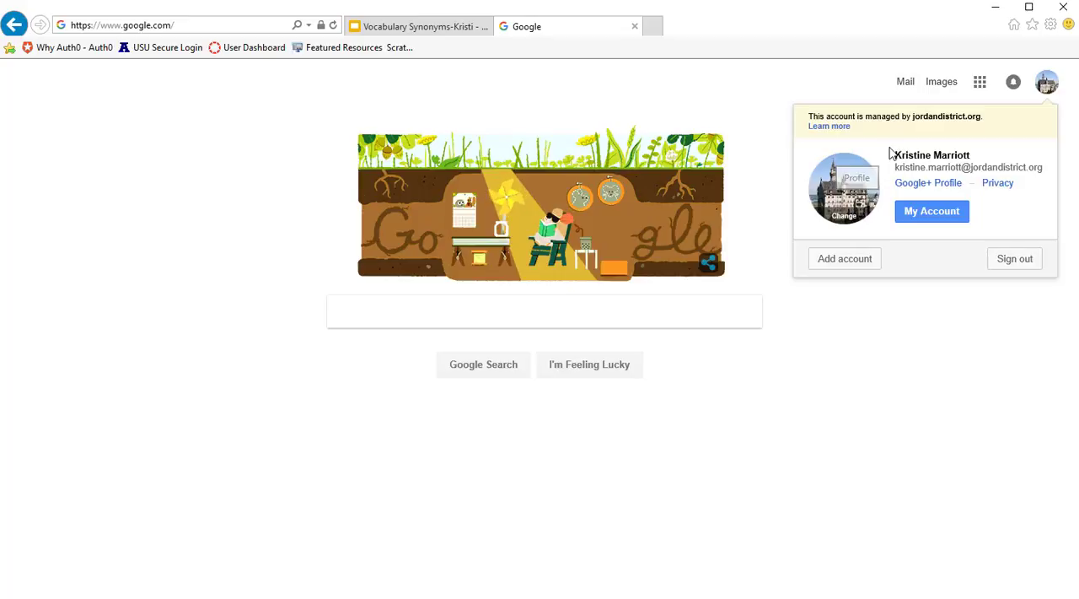
click(980, 84)
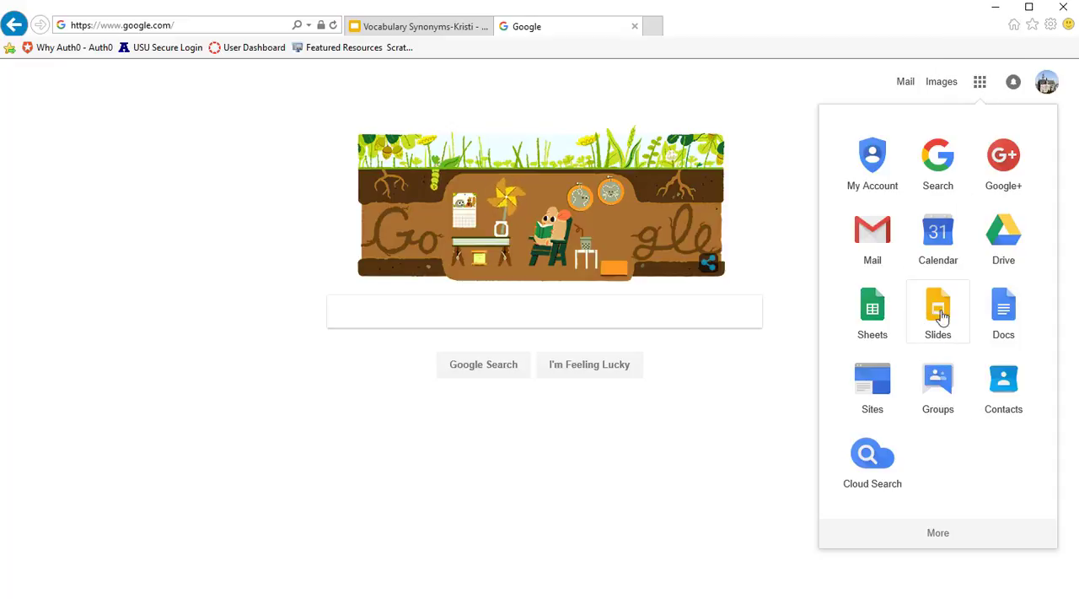
click(1005, 311)
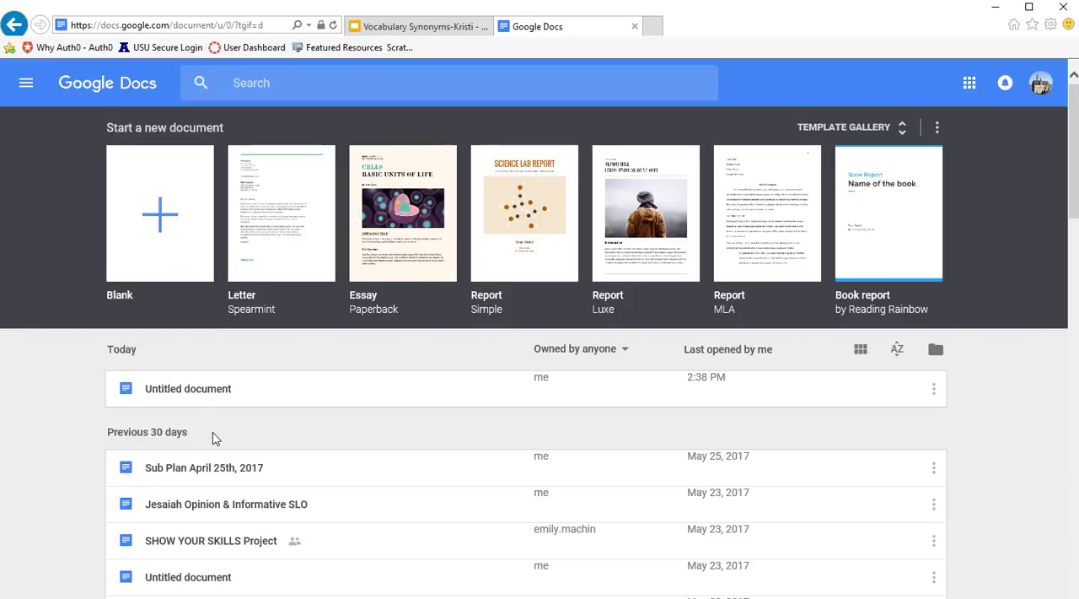
- Create a new blank document in Google Docs
scroll(222, 480, down, 3)
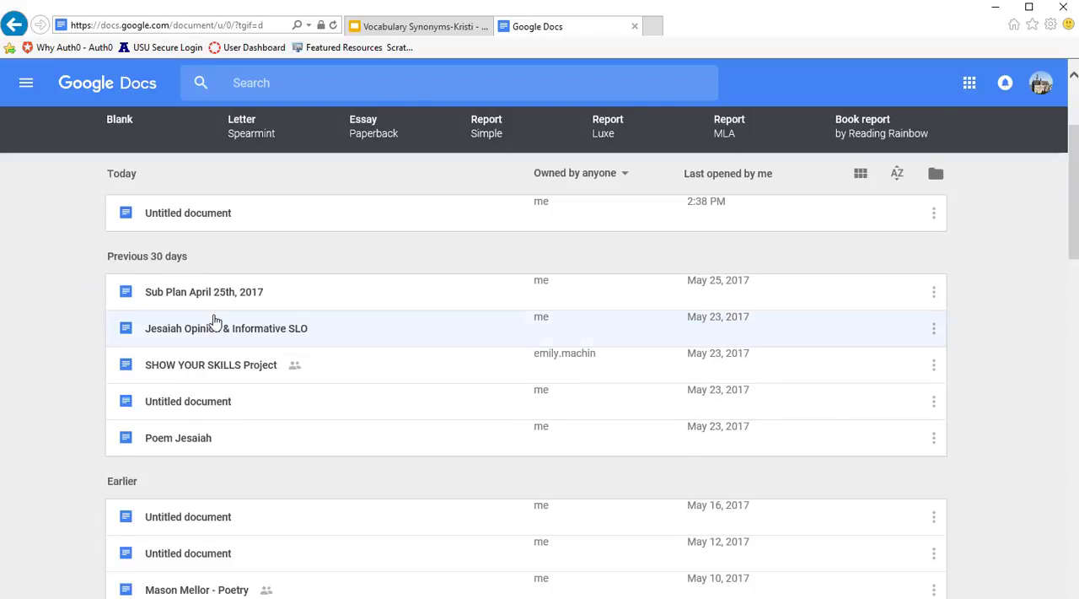
scroll(215, 325, up, 2)
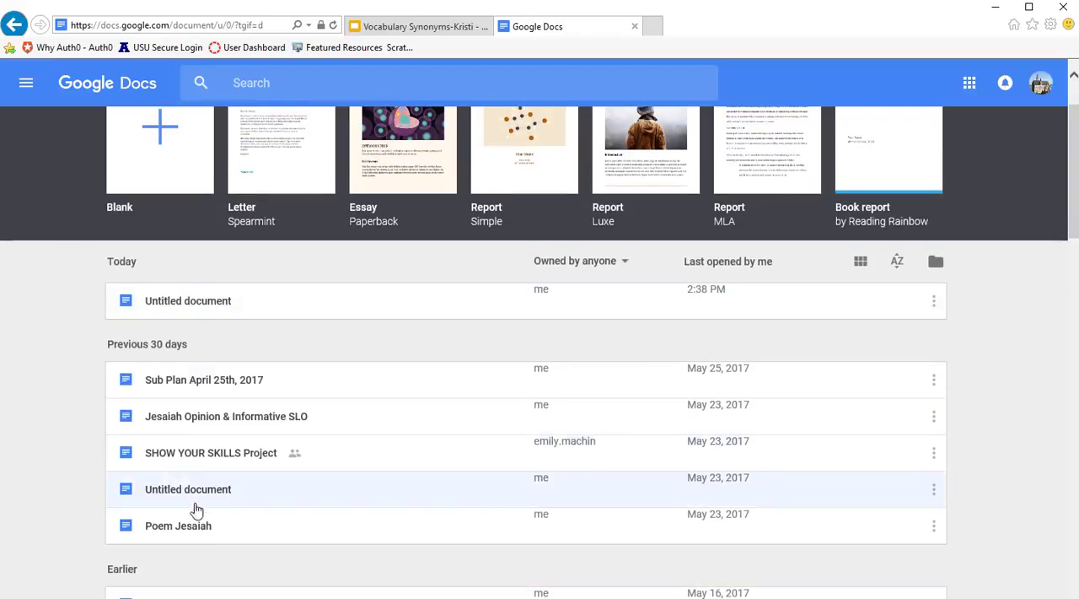
scroll(260, 476, down, 3)
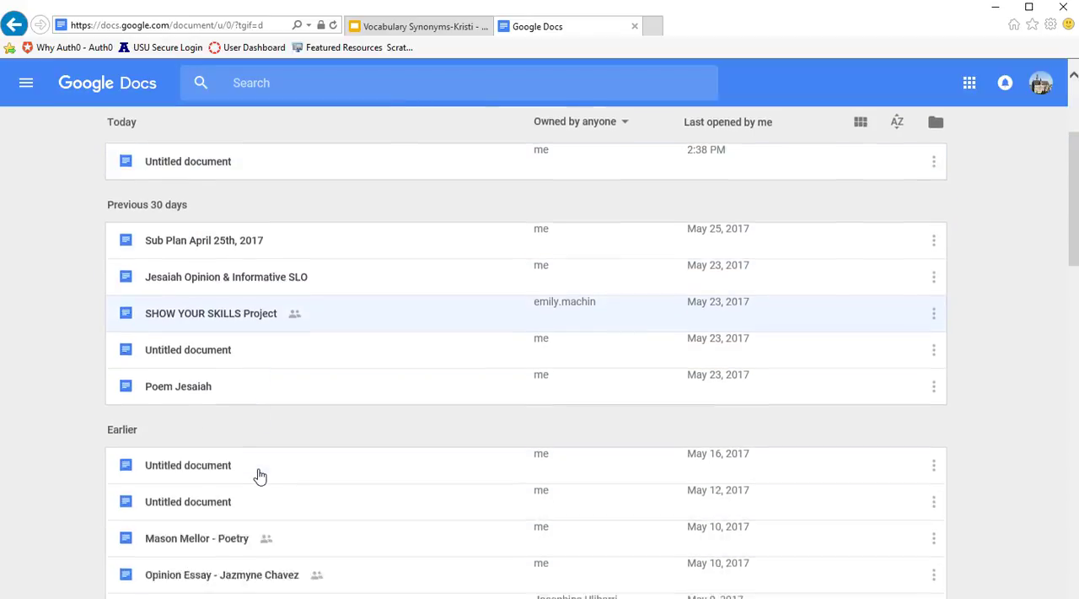
scroll(260, 477, down, 2)
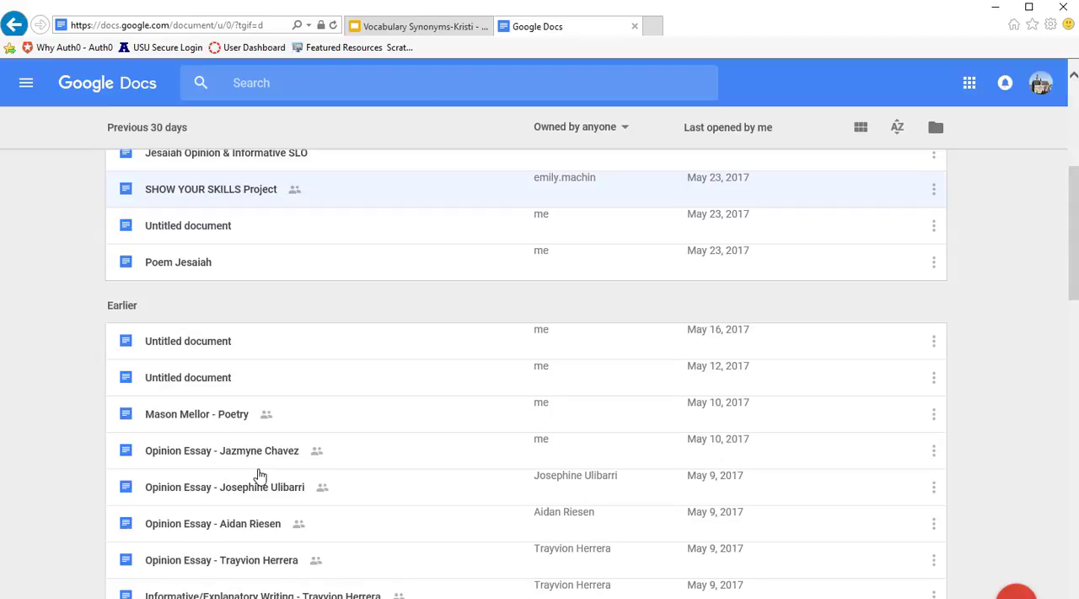
scroll(337, 475, up, 5)
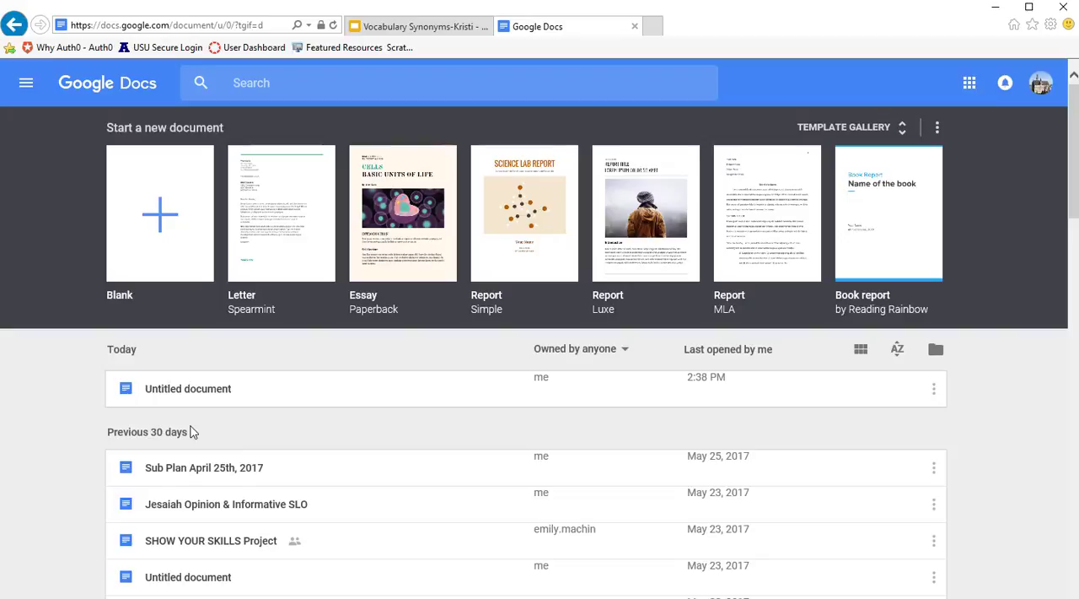
click(159, 221)
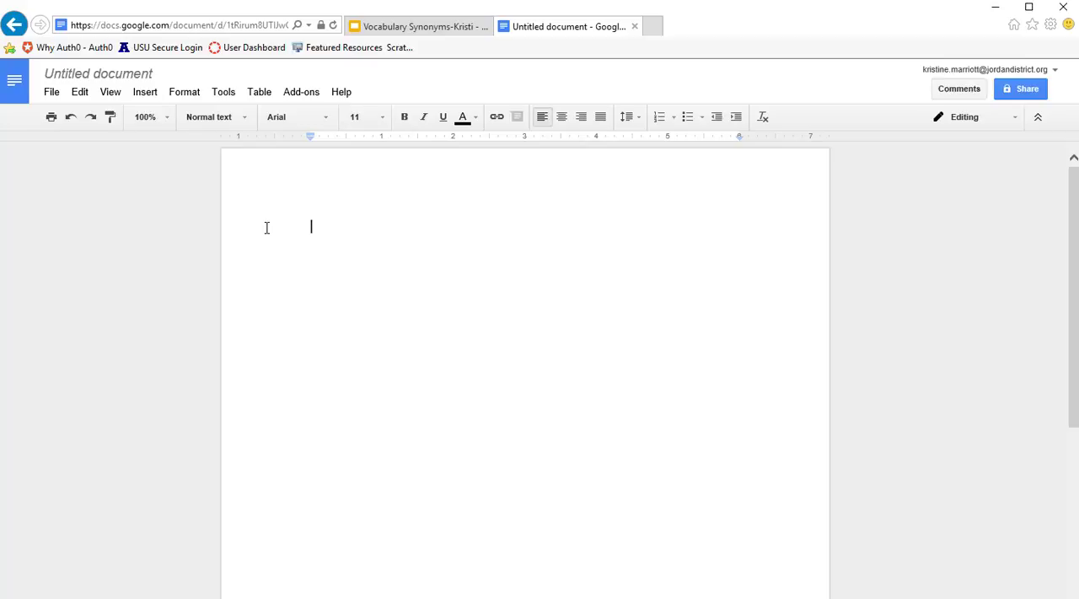
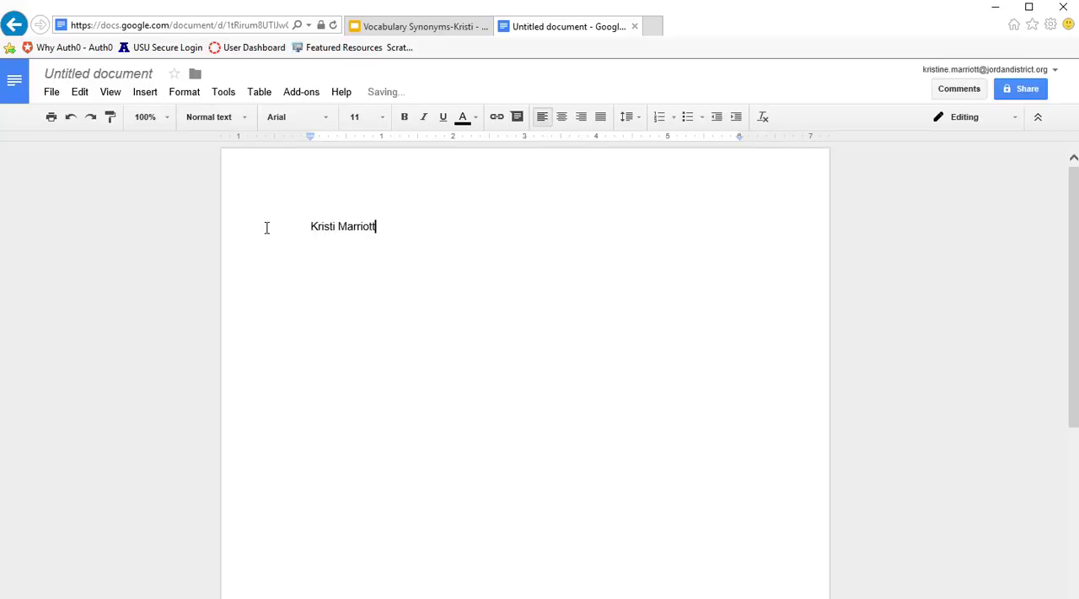
- Enter the full names of both authors on separate lines at the start of the document
key(Return)
text(Fa)
key(Return)
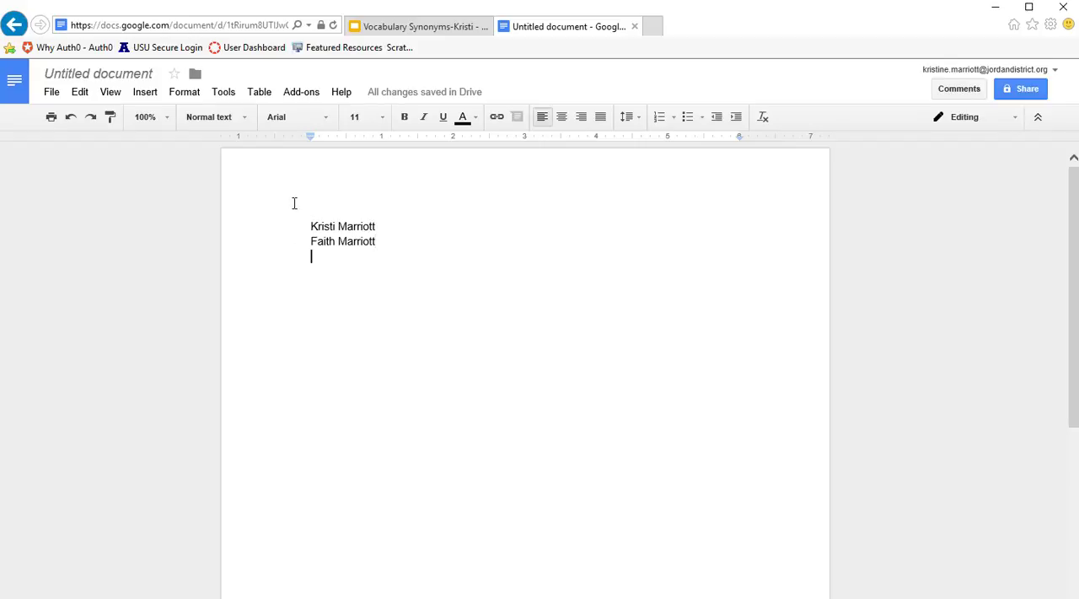
- Rename the document as "Vocab Endings--" followed by the first author's full name
click(87, 75)
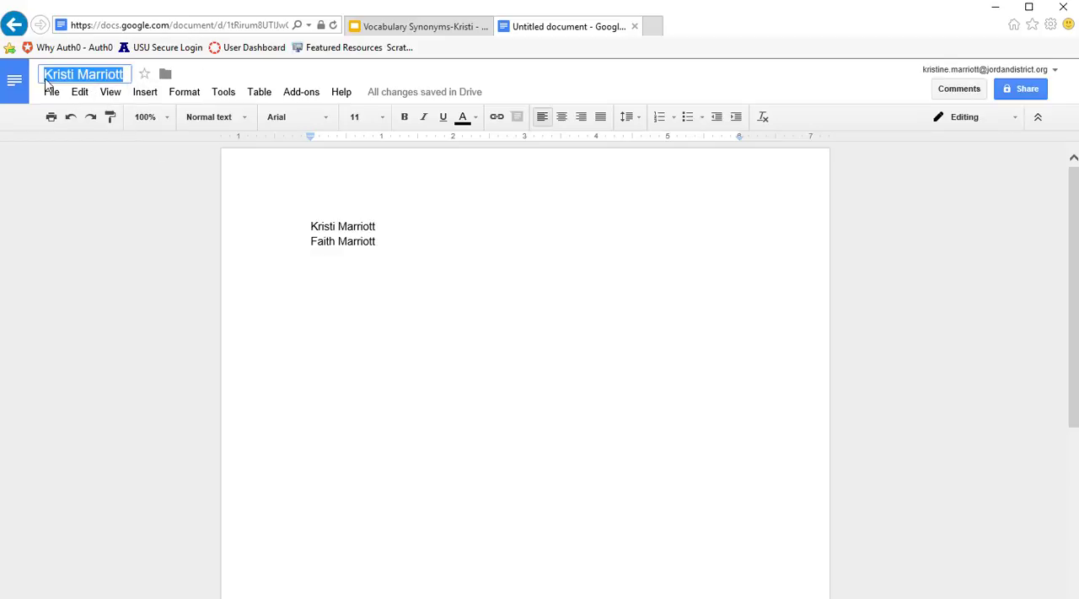
click(45, 74)
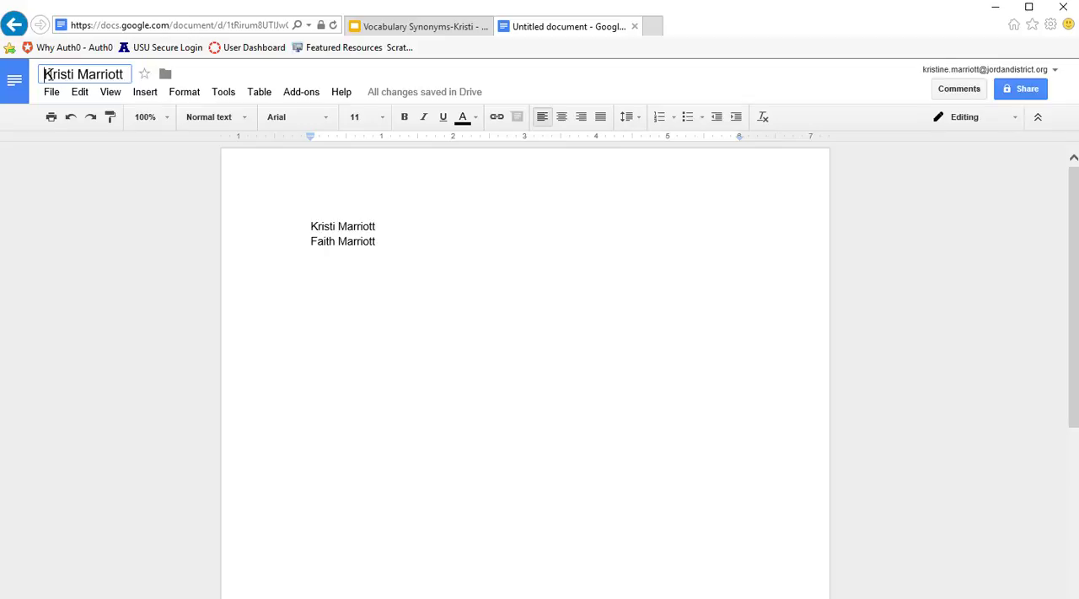
text(Voc)
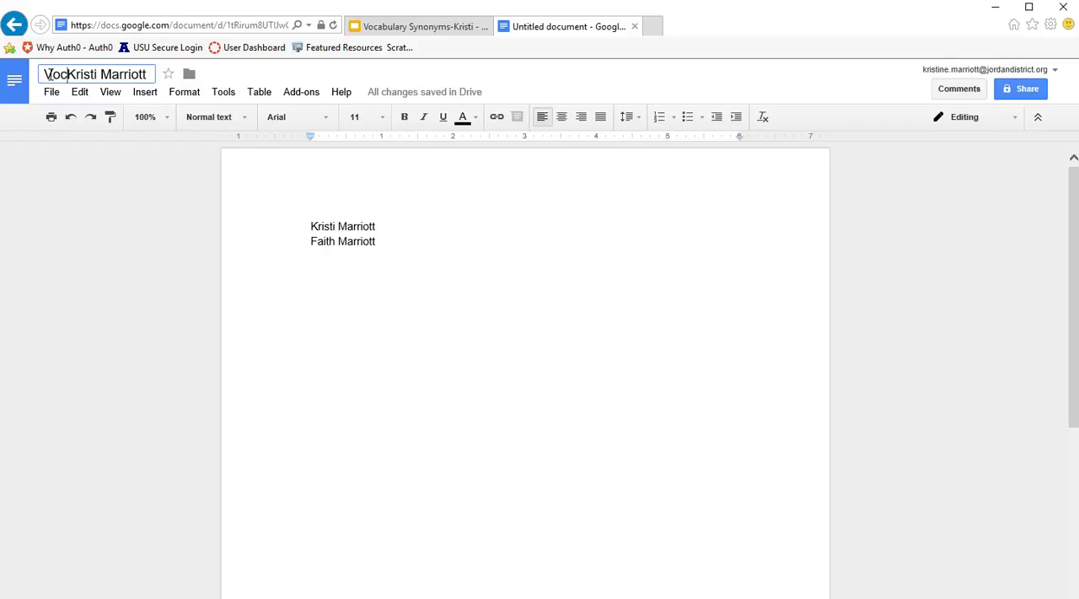
text(ab)
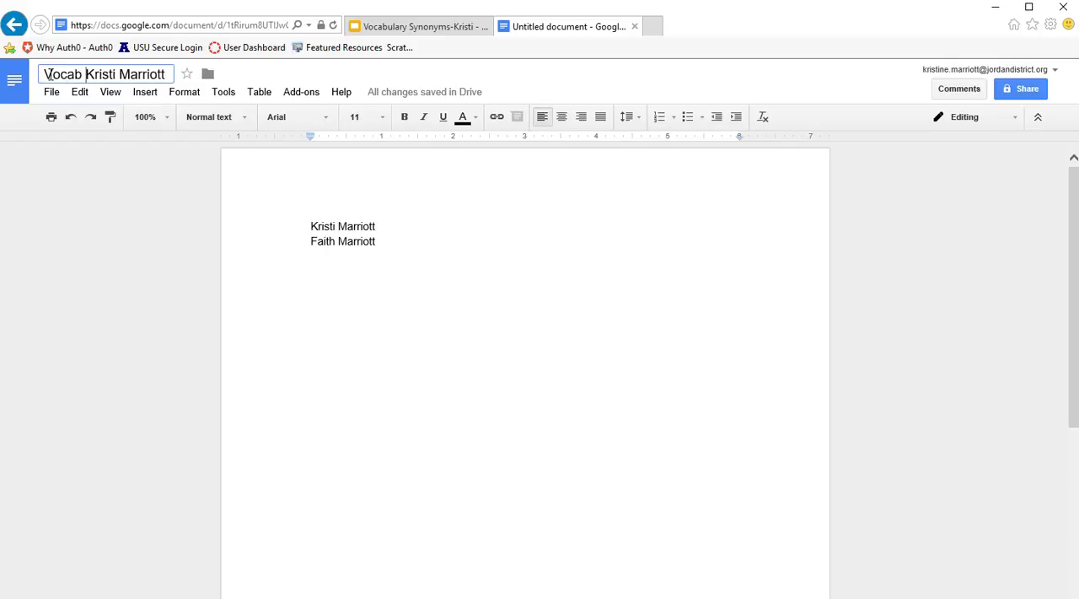
text( Endings)
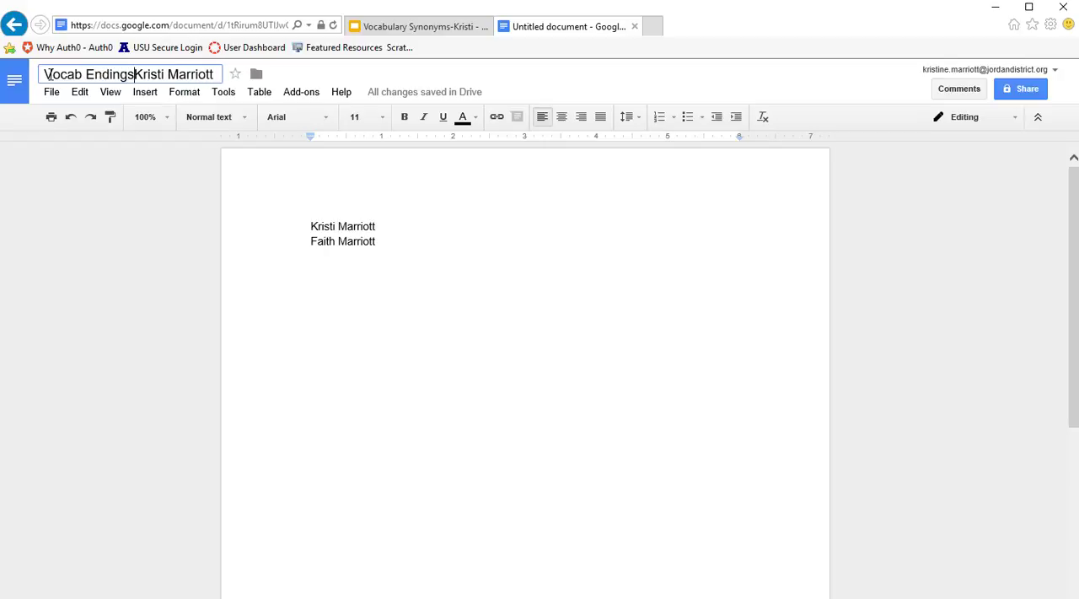
text(--)
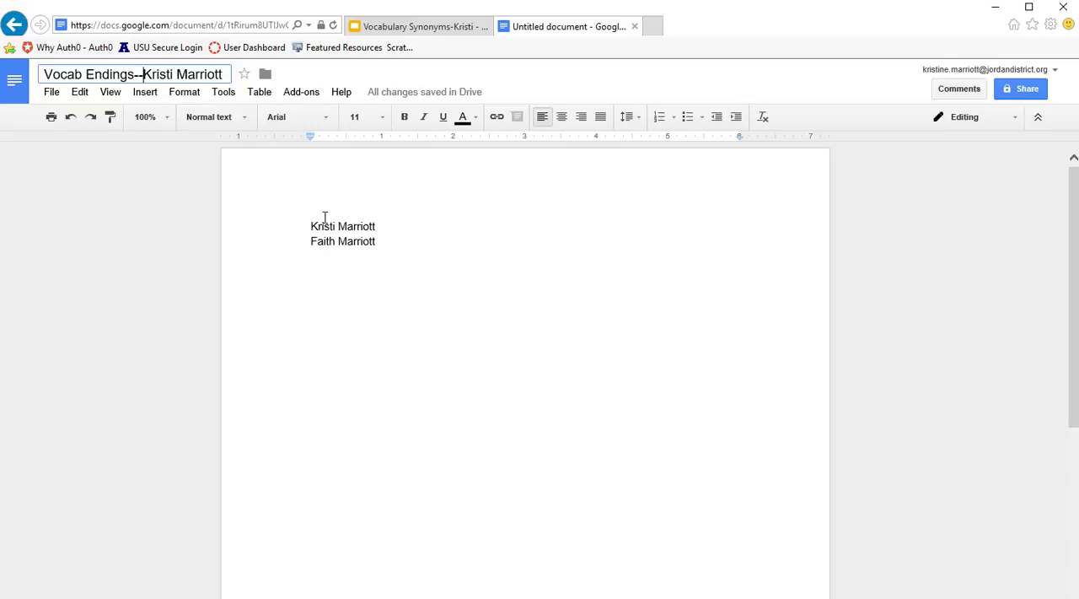
- Add the centered title "Vocabulary Endings" below the names, leaving a blank line between them
click(391, 243)
key(Return)
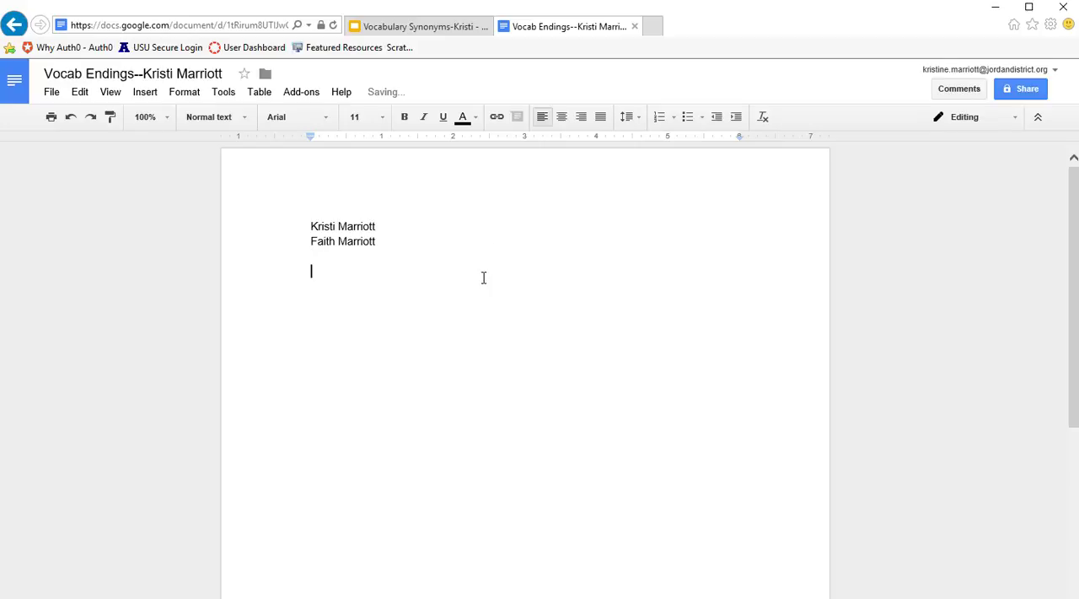
click(561, 118)
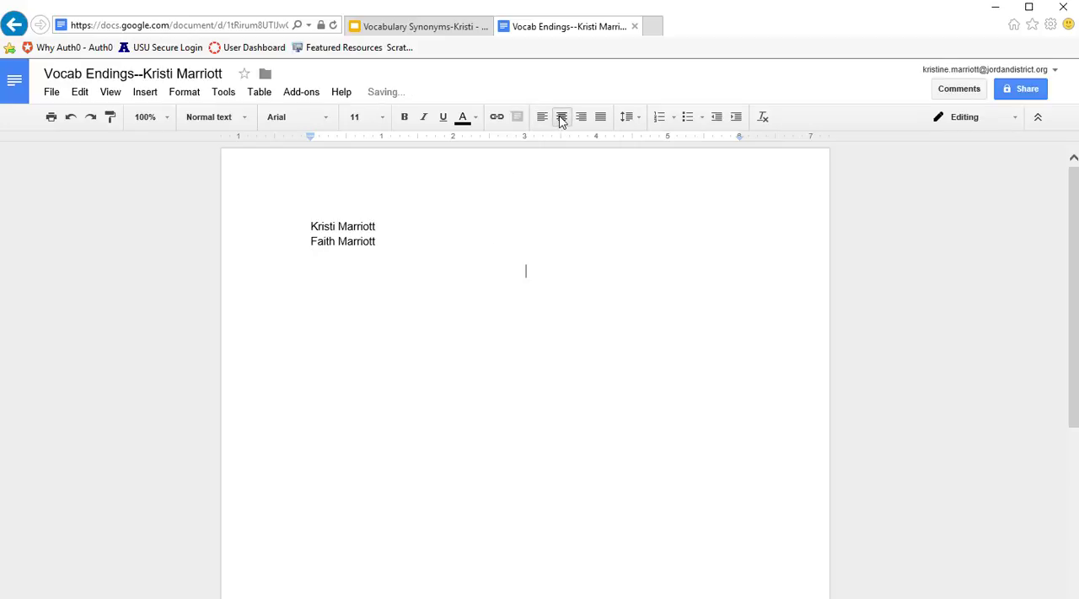
text(Vocabulary Endings)
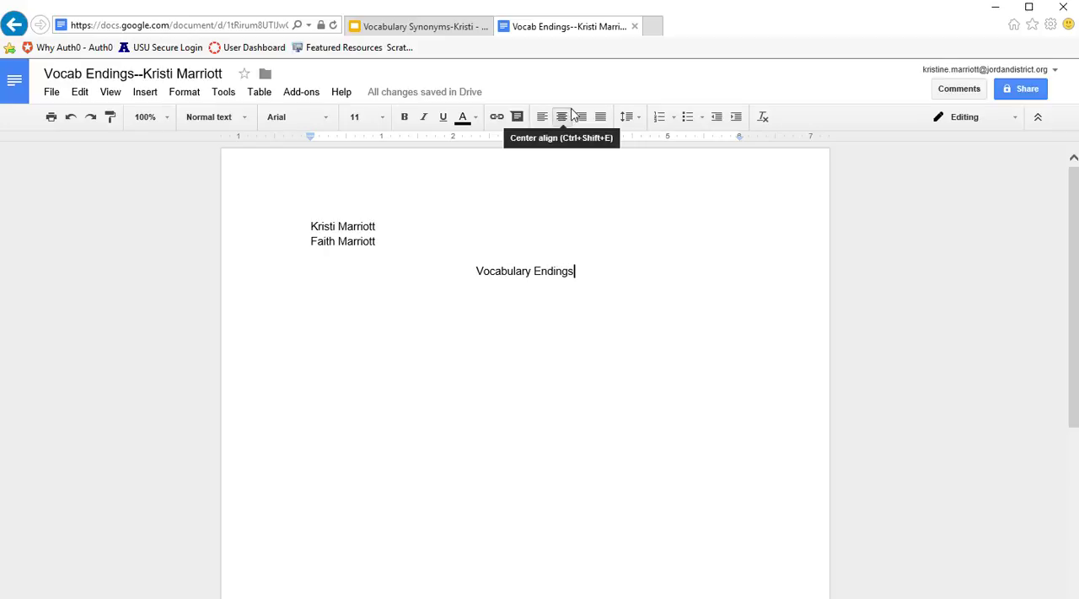
- Start a new line below the title and align it left
key(Return)
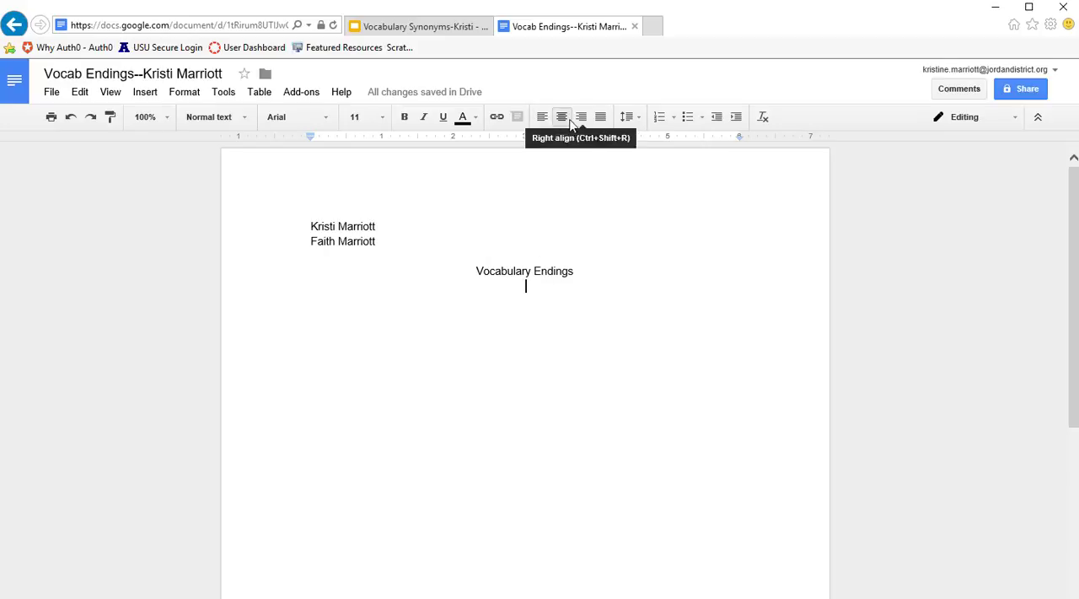
click(543, 120)
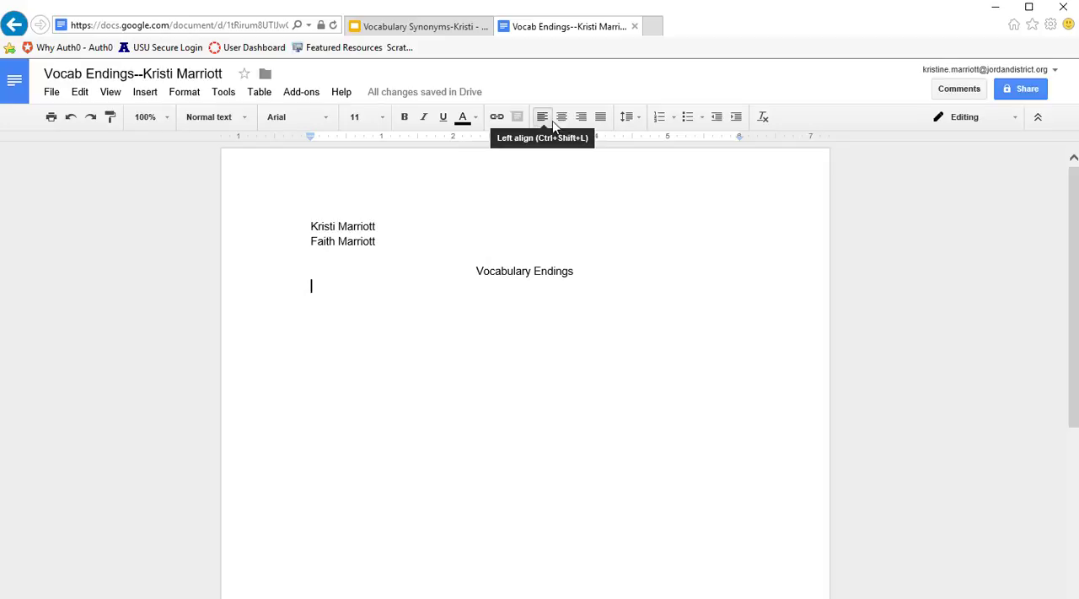
click(562, 120)
click(542, 118)
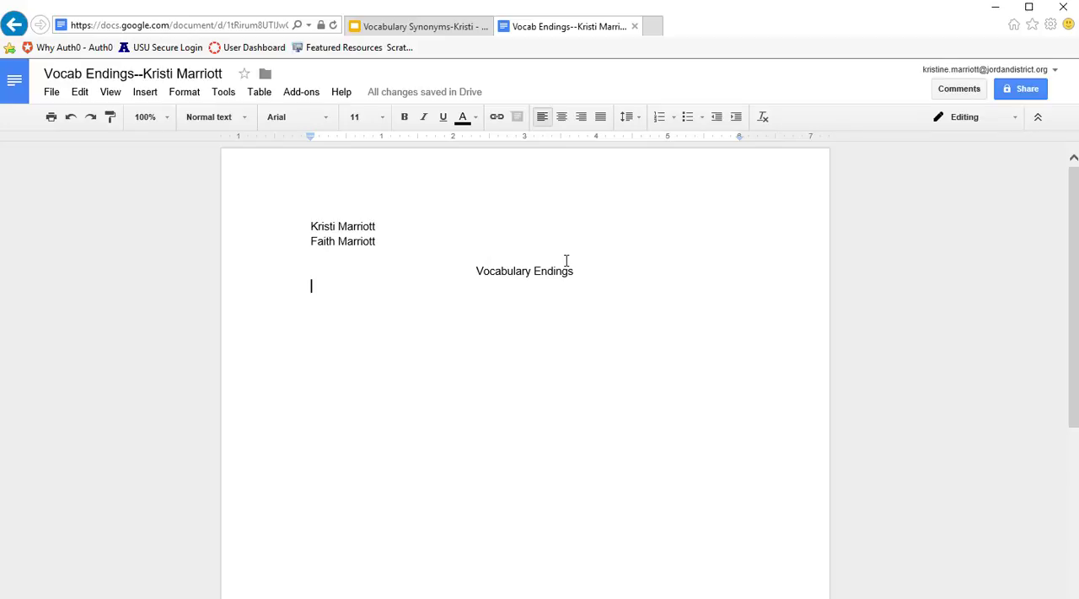
- Set the font size of all the document text to 12
key(ctrl+a)
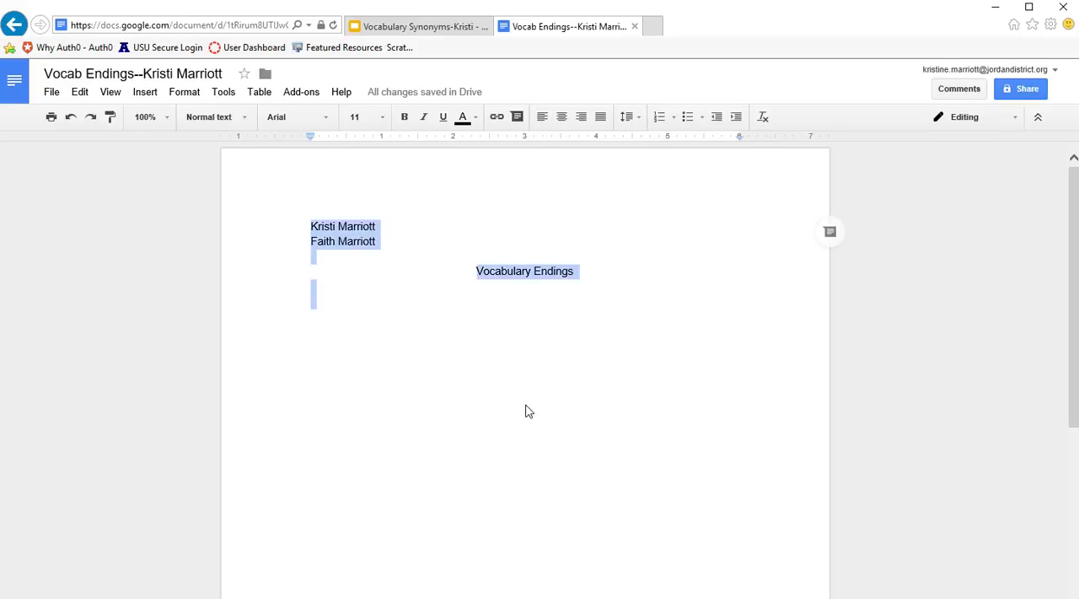
click(386, 121)
click(372, 220)
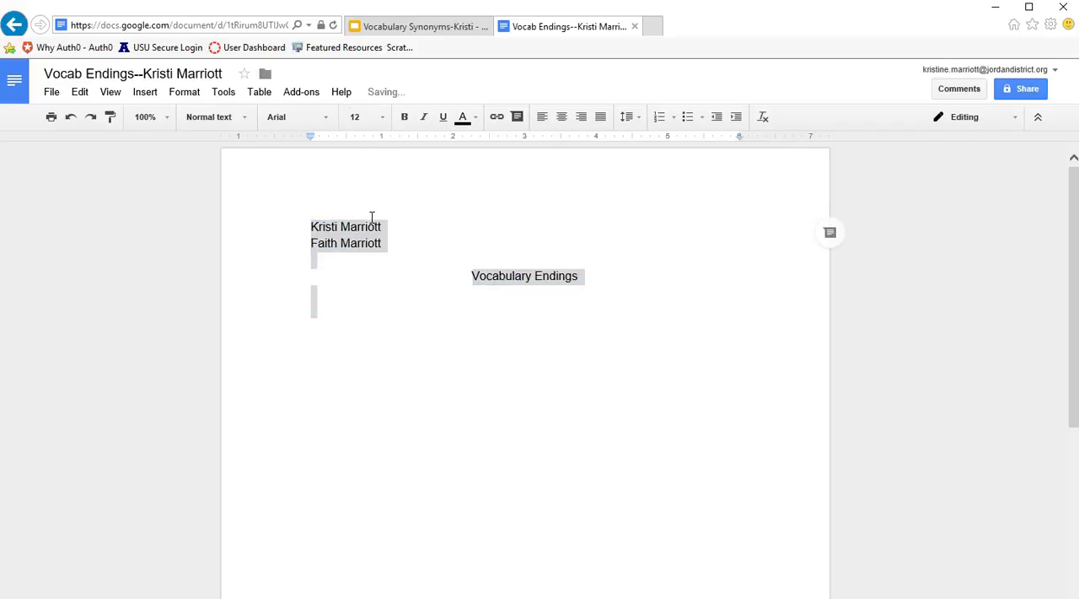
- Try the Dancing Script, Indie Flower and Comic Sans MS fonts on all the text, and return it to Arial
click(327, 118)
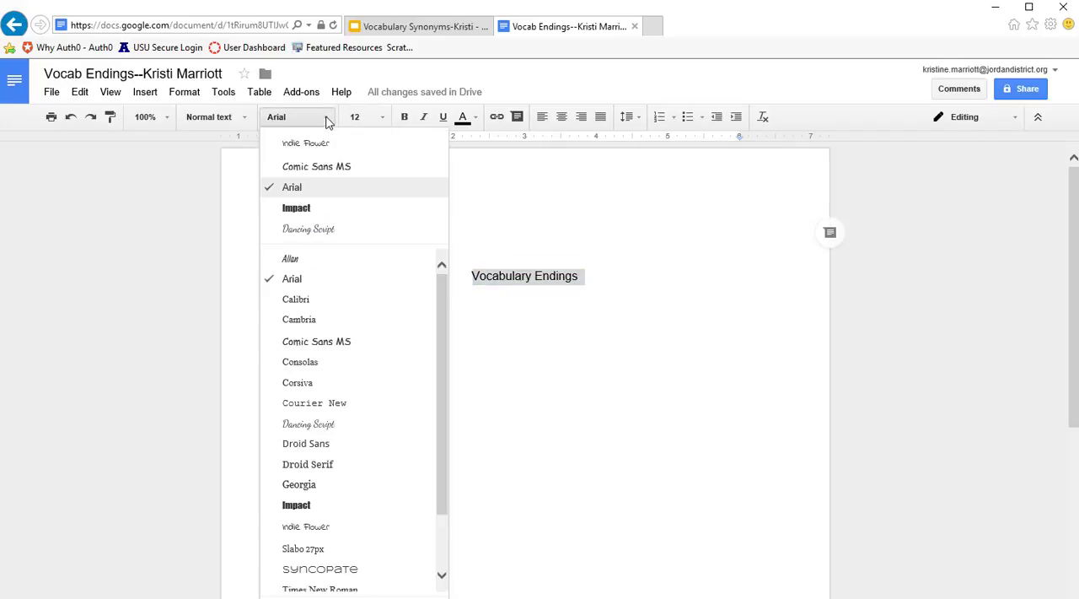
click(312, 229)
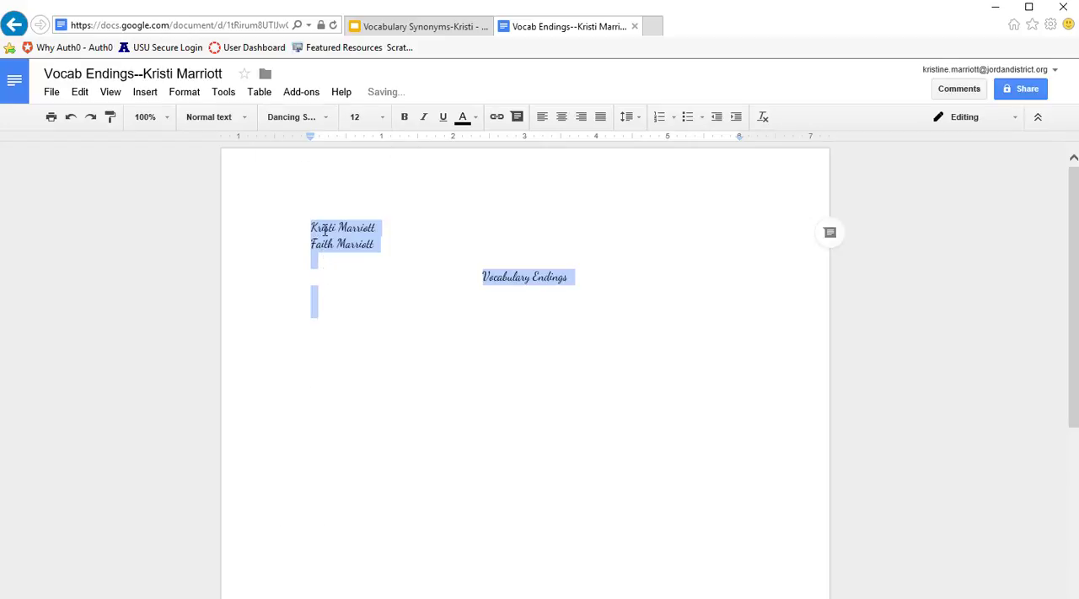
click(327, 117)
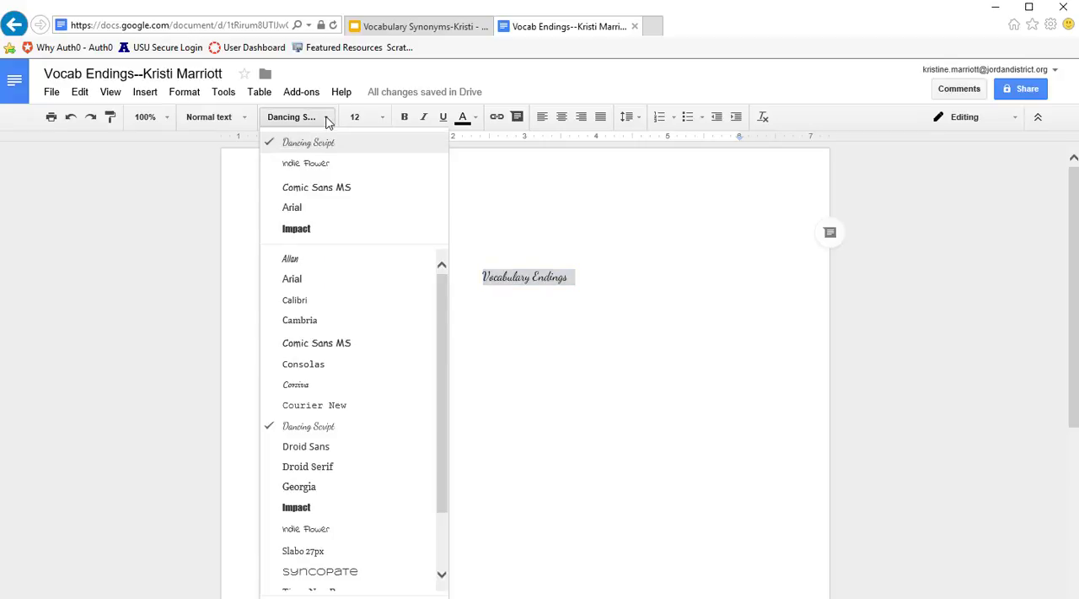
click(324, 171)
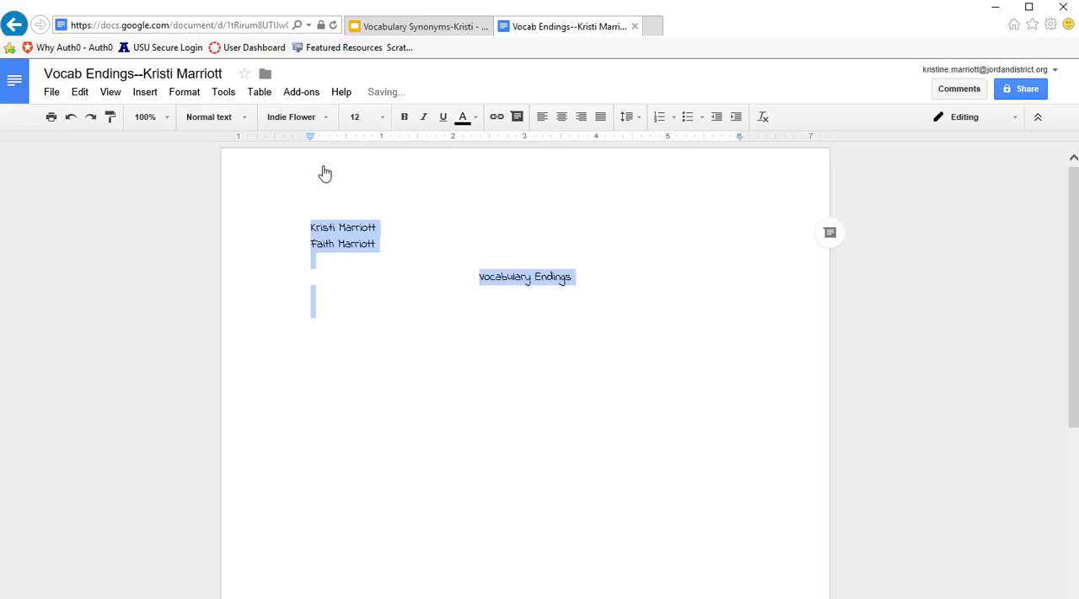
click(328, 117)
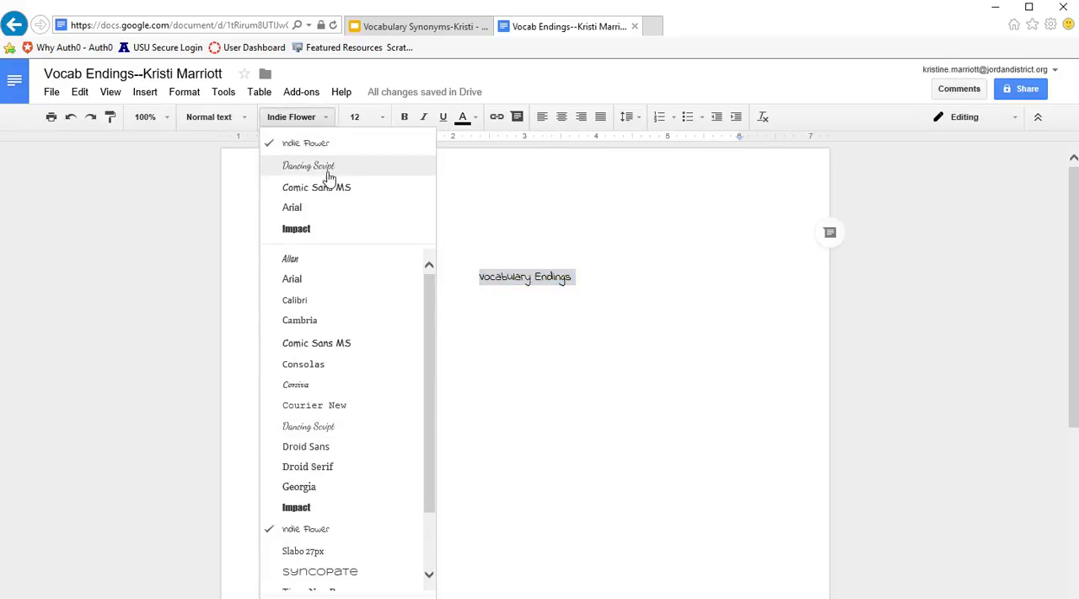
click(328, 187)
click(323, 118)
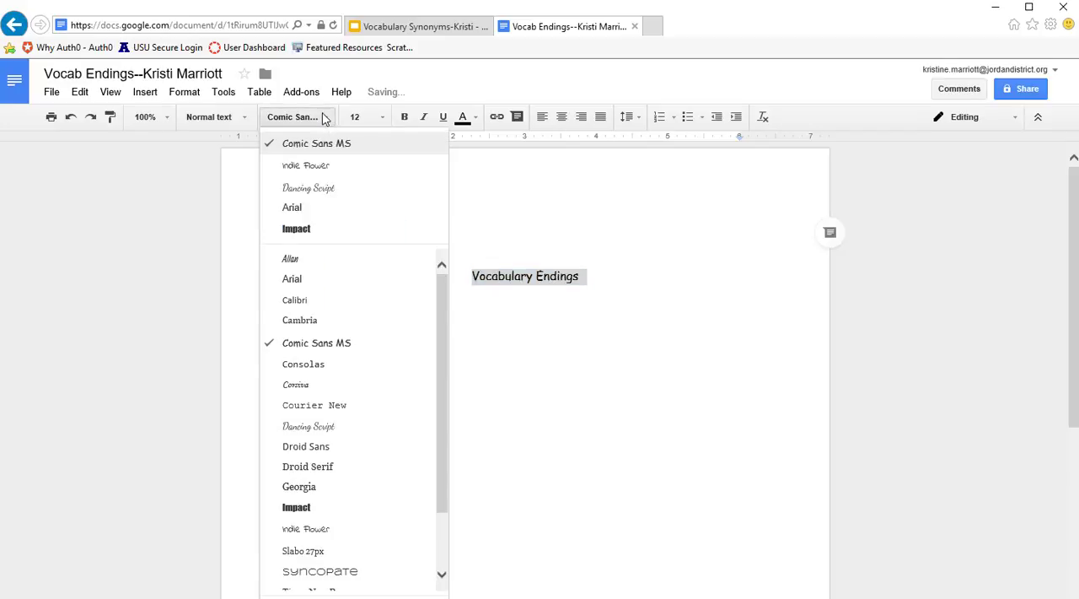
click(321, 207)
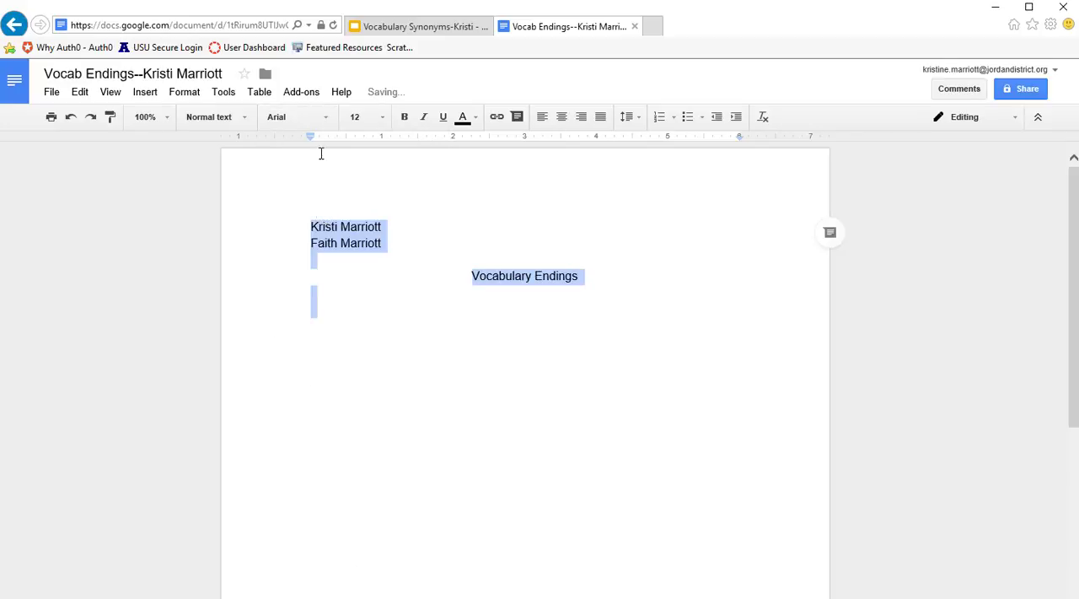
- Try the Impact font on all the text, and return it to Arial
click(330, 117)
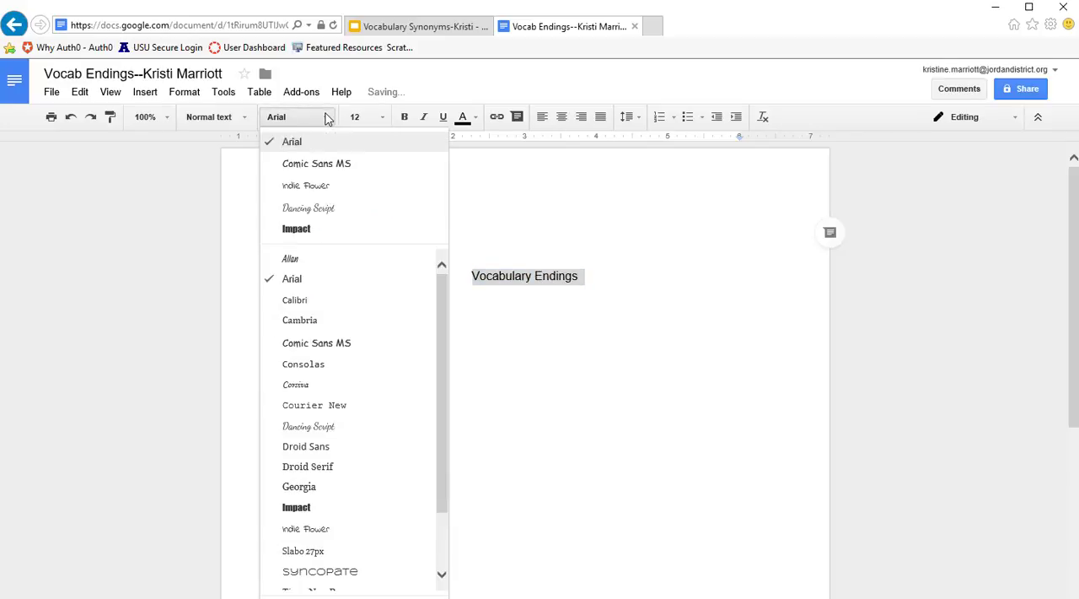
click(318, 230)
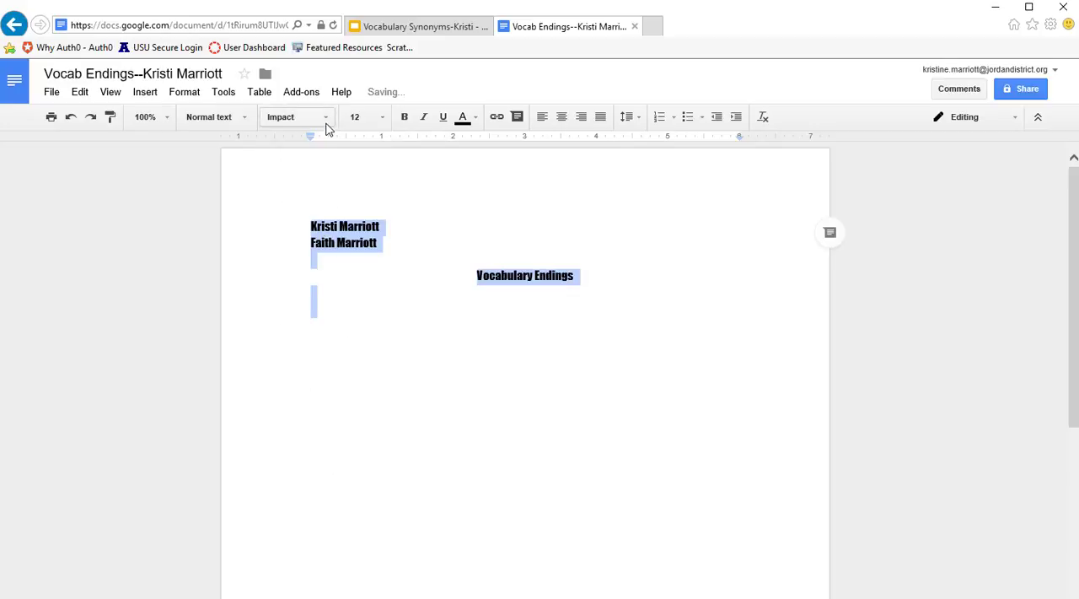
click(327, 119)
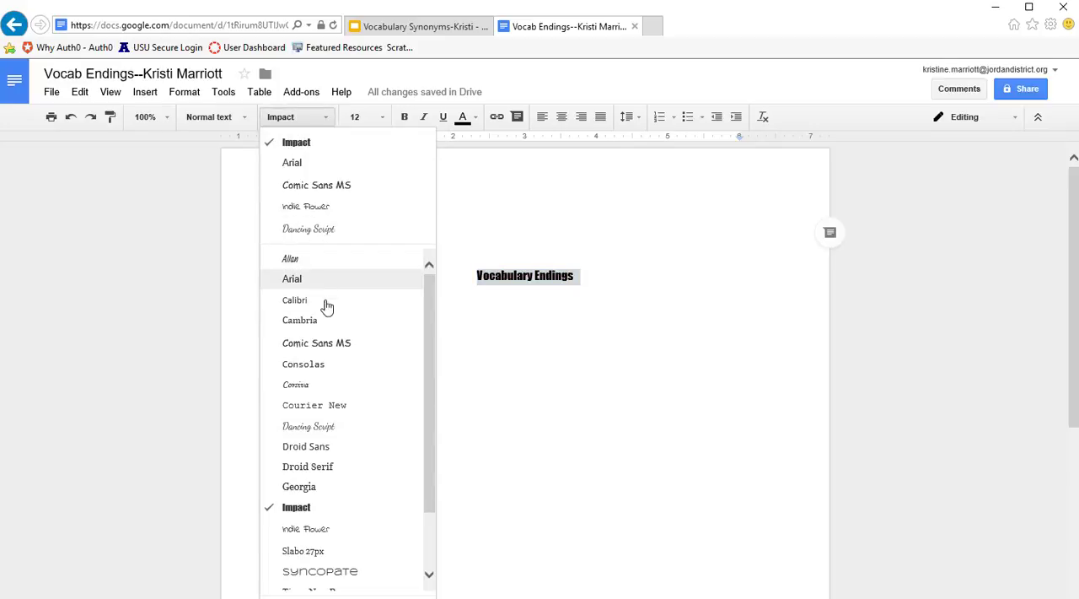
scroll(334, 350, down, 3)
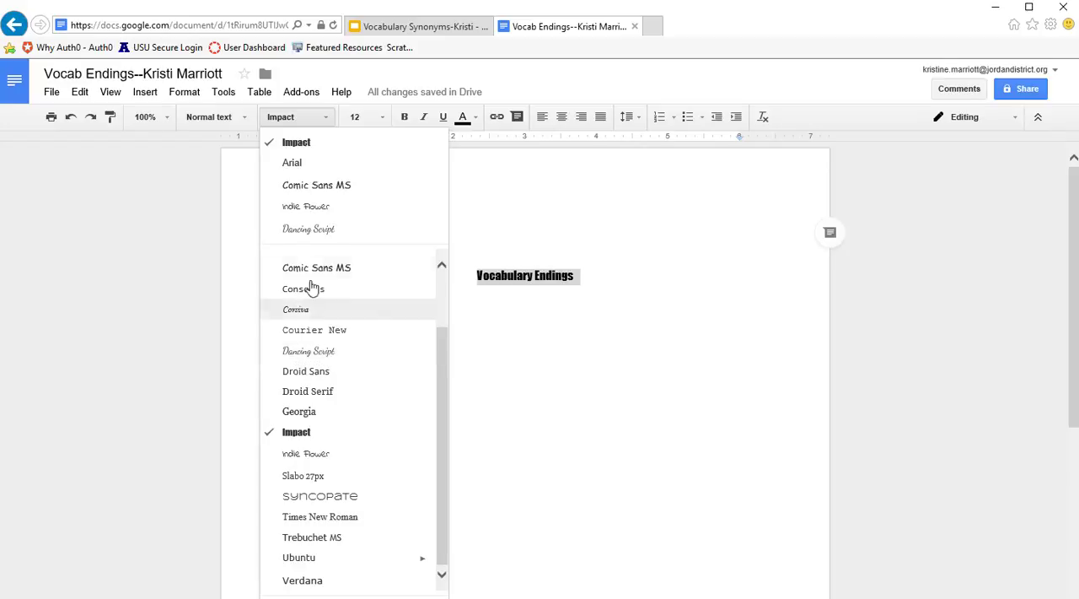
click(295, 164)
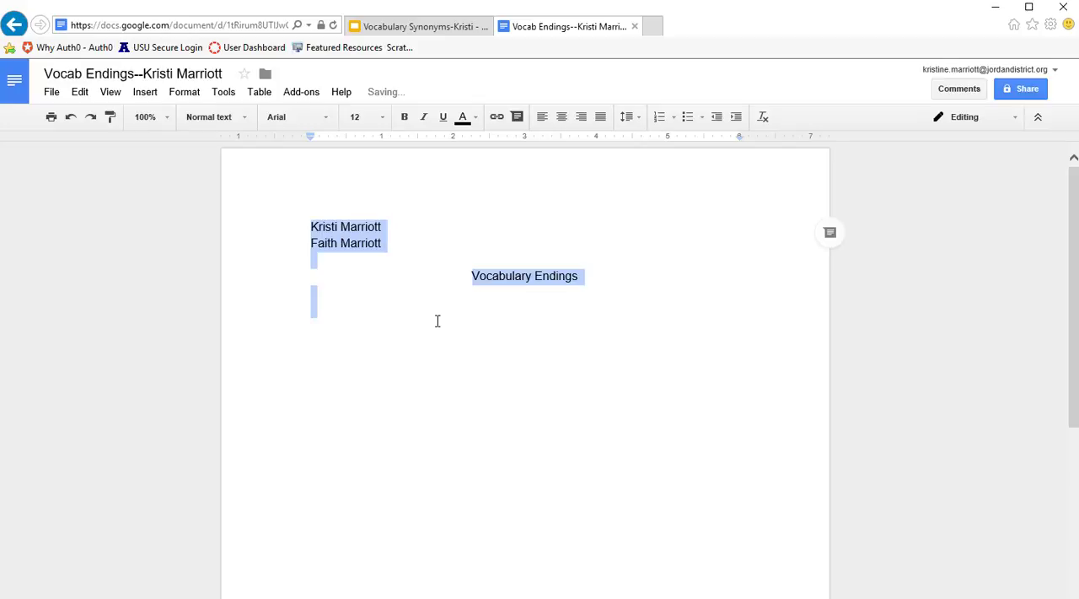
- Paste the copied vocabulary word list, aligned left, below the title with a blank line between them
click(597, 275)
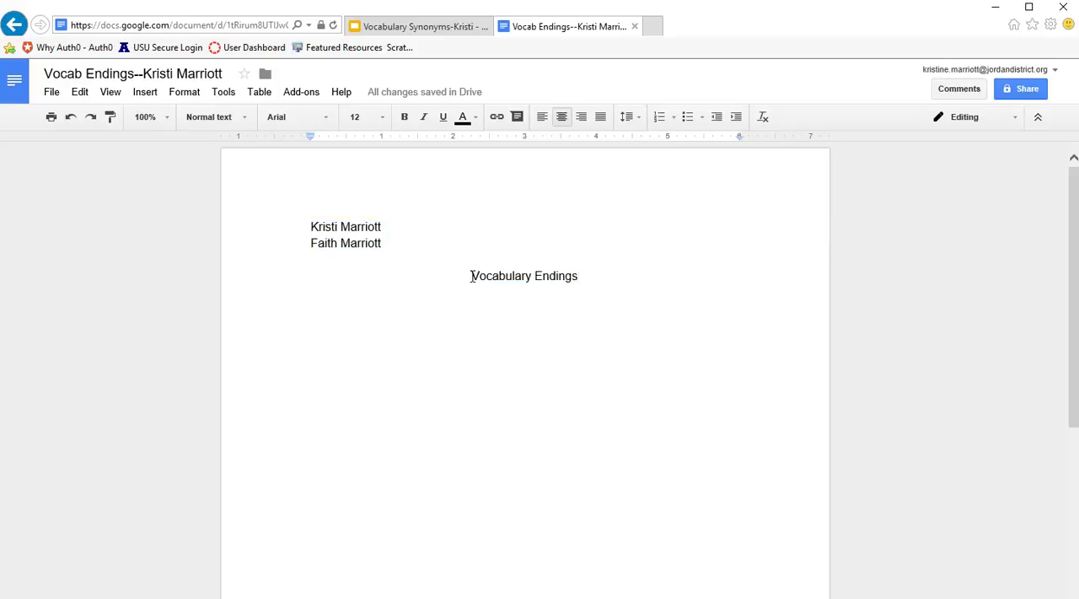
drag(470, 276, 481, 275)
click(586, 275)
key(Return)
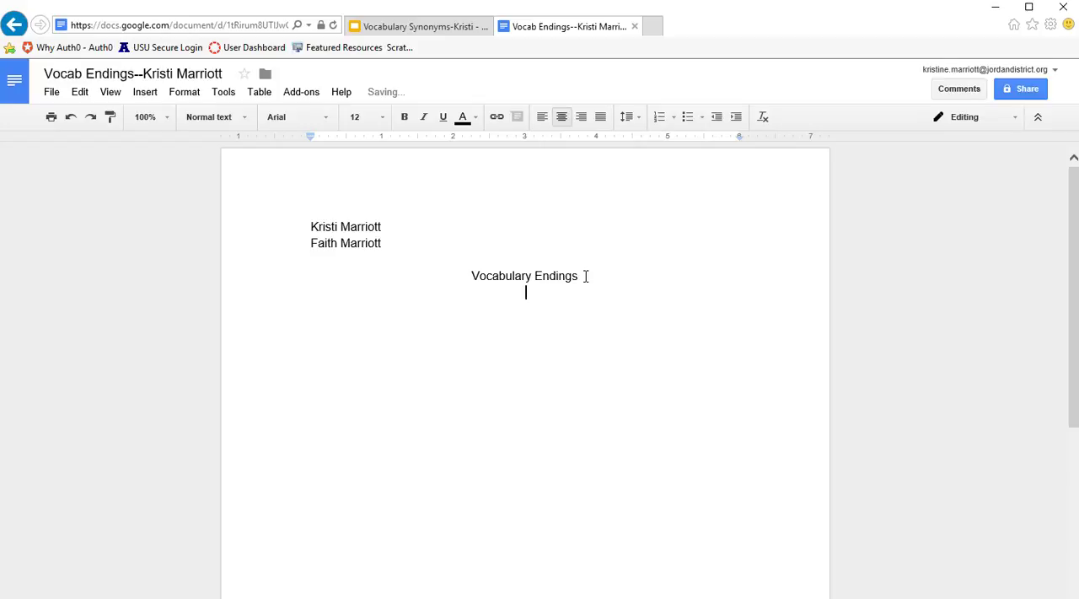
key(Return)
click(544, 124)
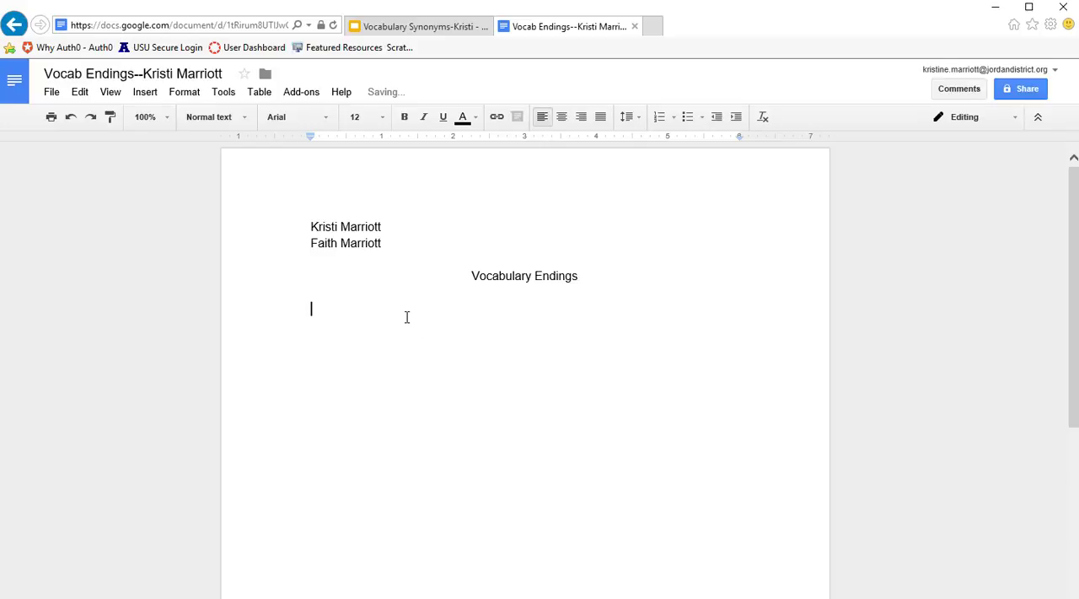
text(Specialty Collapsed Shifted Staggered Wobbled Disturbing Squashing Numb Struggled Interrupted)
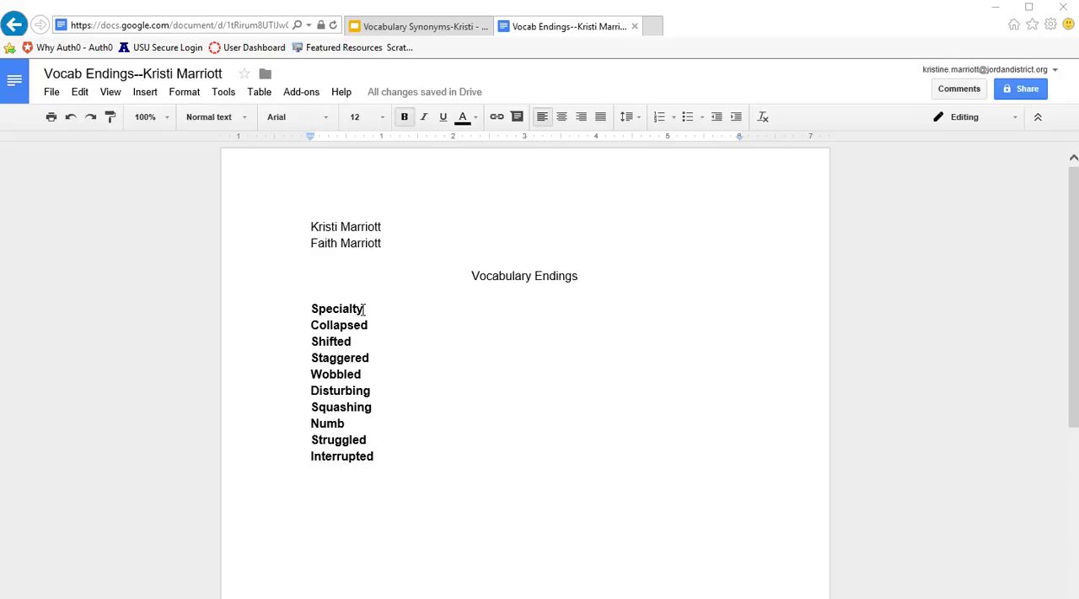
- Try cutting the ending off the word Specialty, and retype it in full
click(364, 309)
key(BackSpace)
key(BackSpace)
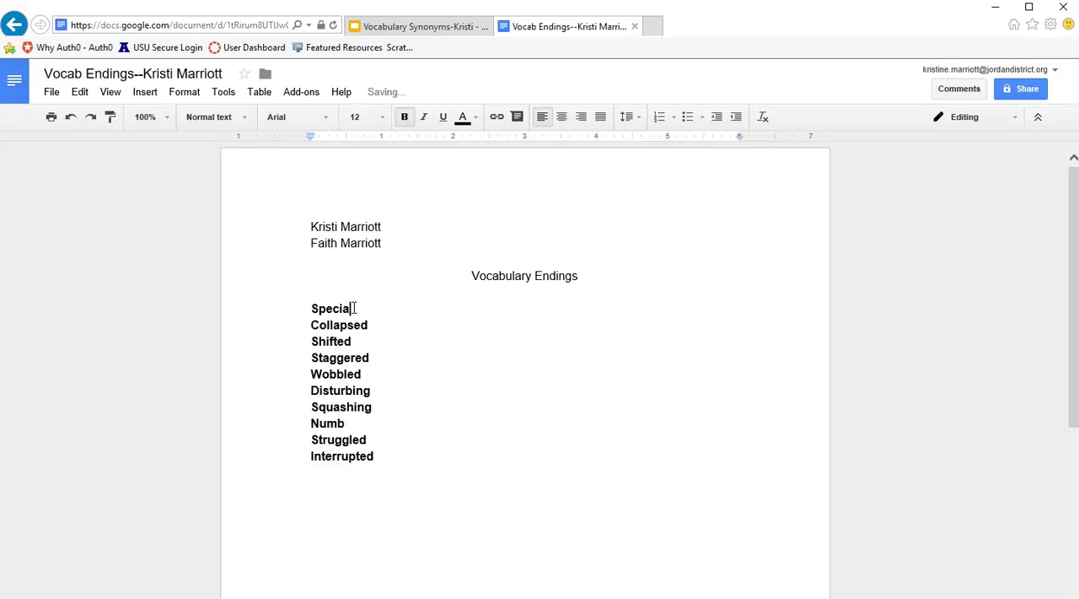
click(383, 340)
click(351, 307)
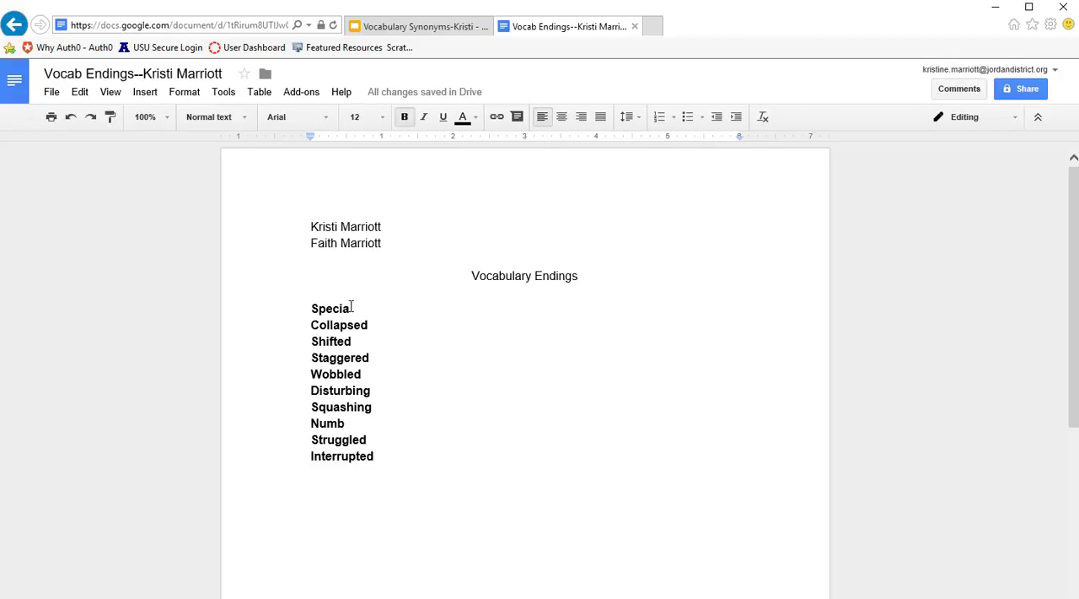
key(BackSpace)
key(BackSpace)
key(BackSpace)
key(BackSpace)
text(c)
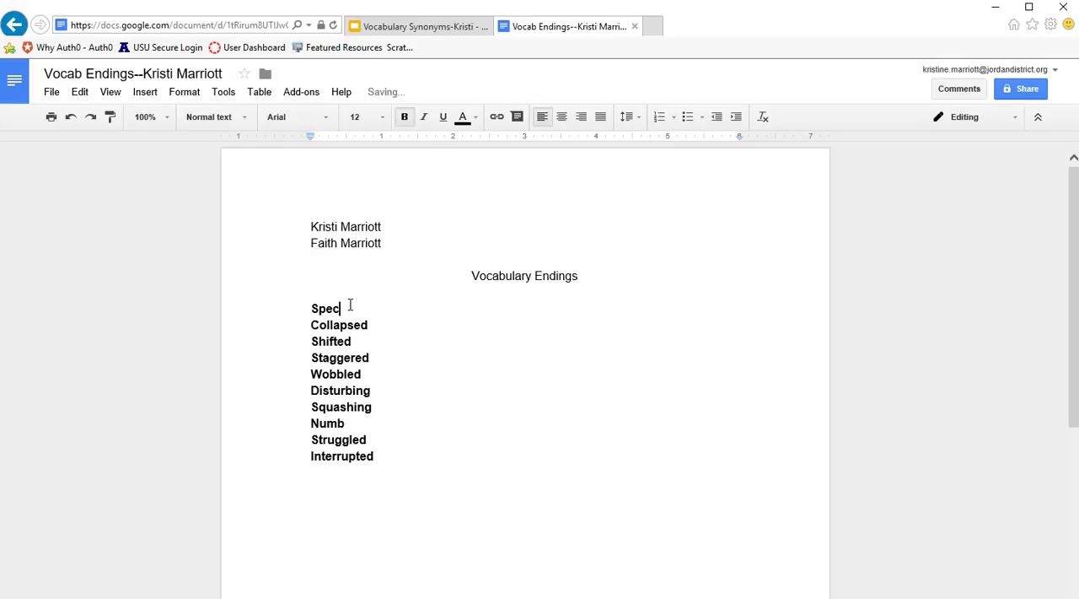
text(ialty)
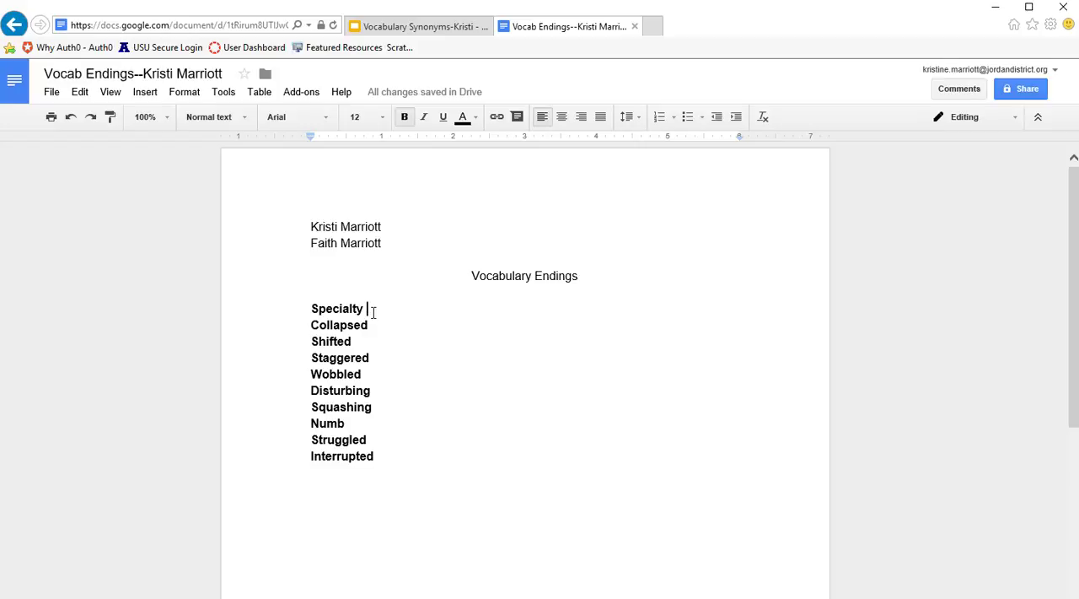
- Shorten Collapsed to "Collaps", correct it to the suggested spelling "Collapse", and restore the d
click(371, 325)
key(BackSpace)
key(BackSpace)
click(371, 357)
click(352, 325)
right_click(336, 325)
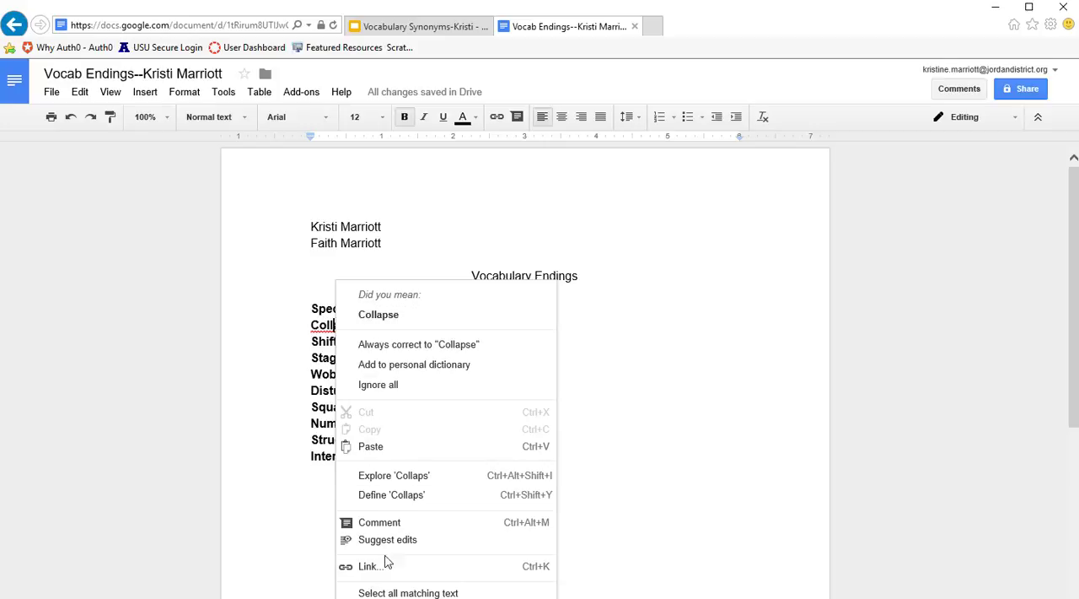
click(384, 314)
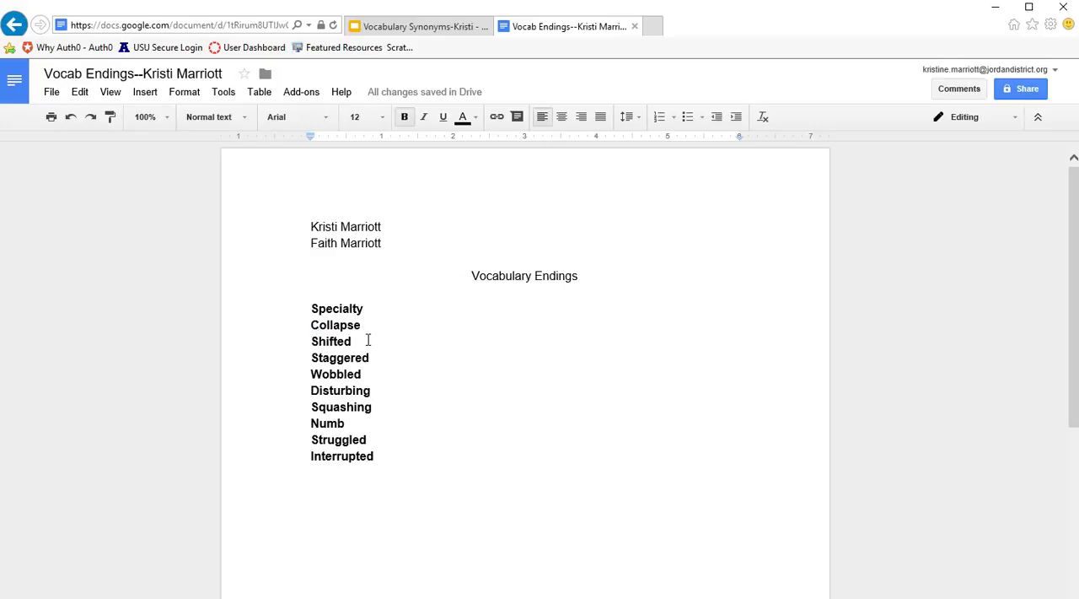
text(d)
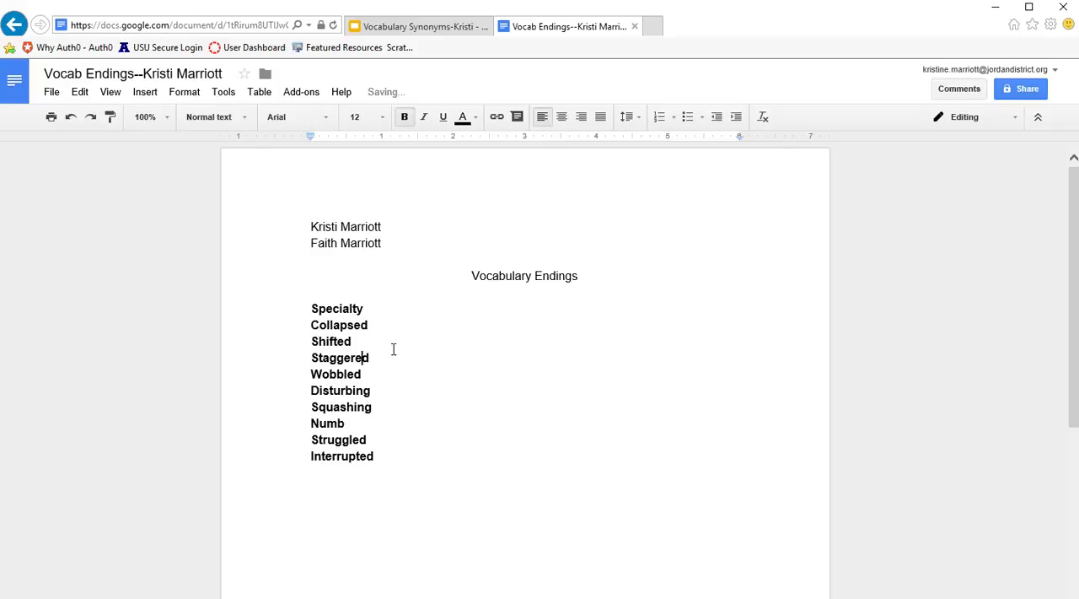
key(Down)
key(Down)
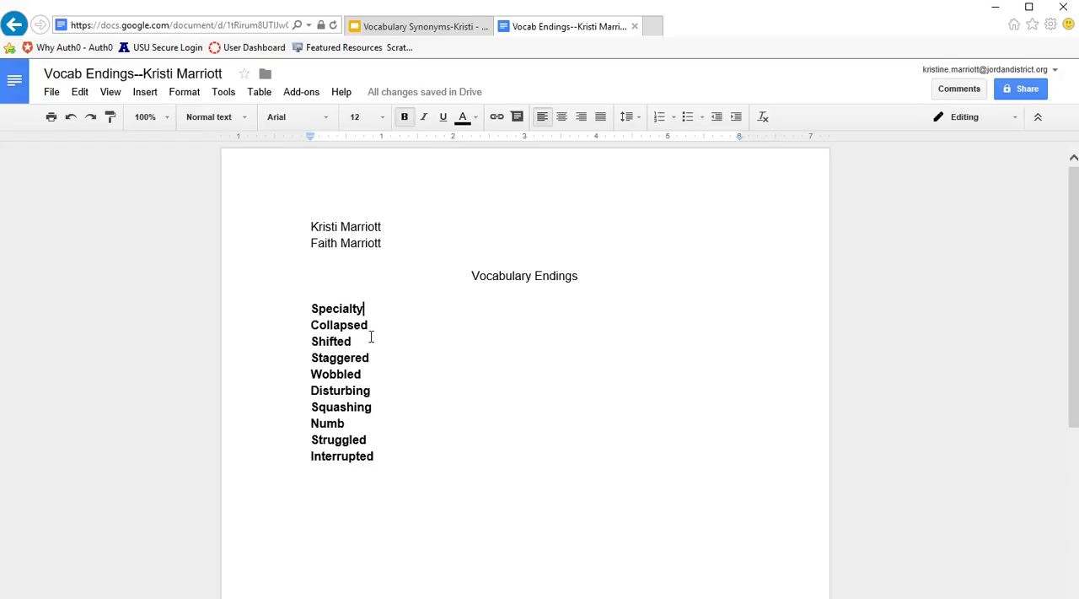
- Remove the past-tense endings from the second to fifth list words, leaving Collapse, Shift, Stagger and Wobble
click(391, 314)
key(BackSpace)
key(BackSpace)
key(BackSpace)
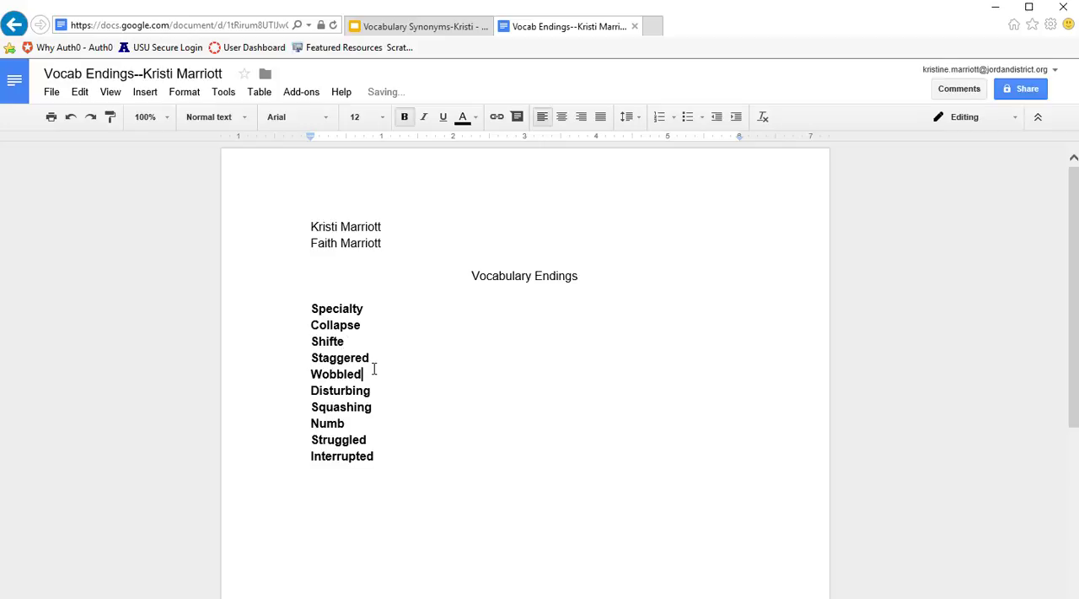
click(351, 342)
key(BackSpace)
key(BackSpace)
click(369, 374)
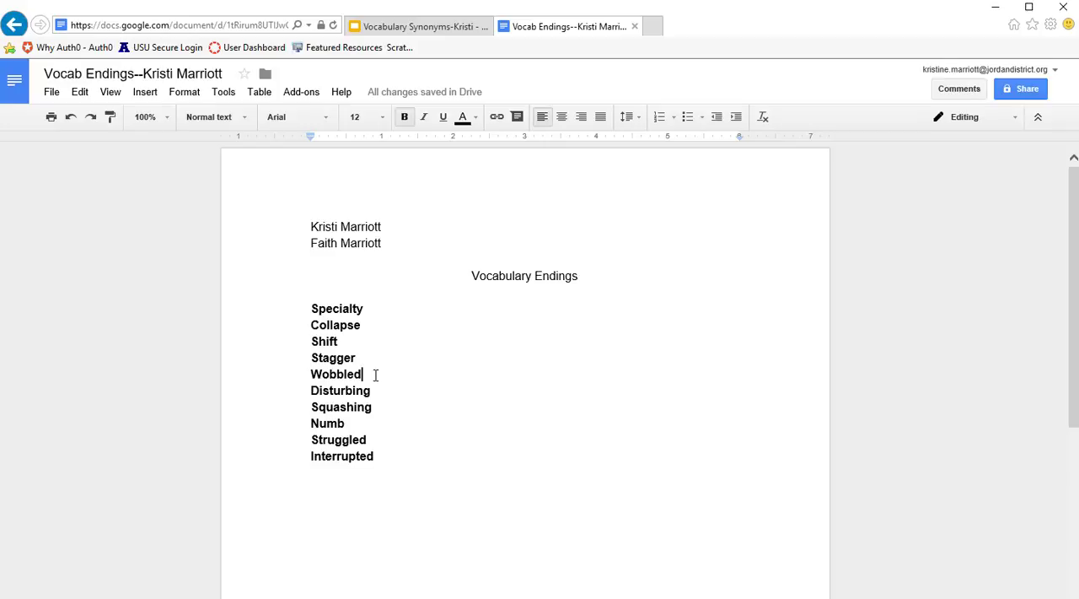
key(BackSpace)
key(BackSpace)
- Add "--" after Specialty and insert an empty line below it
click(366, 308)
text(-)
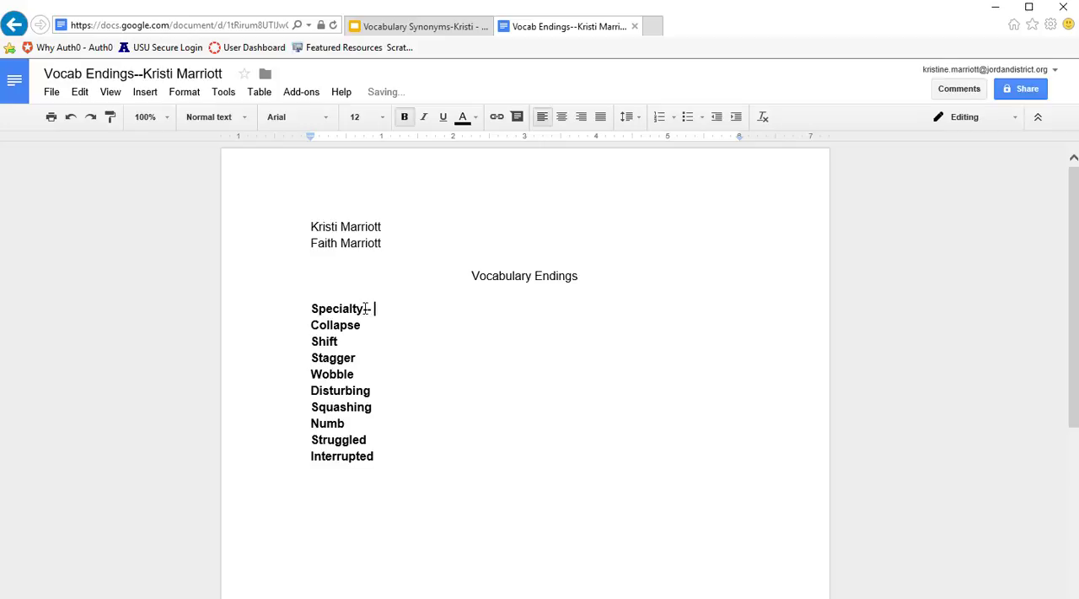
key(Return)
- Try adding "Specialted" and "Specialting" below Specialty, and delete both words
text(S)
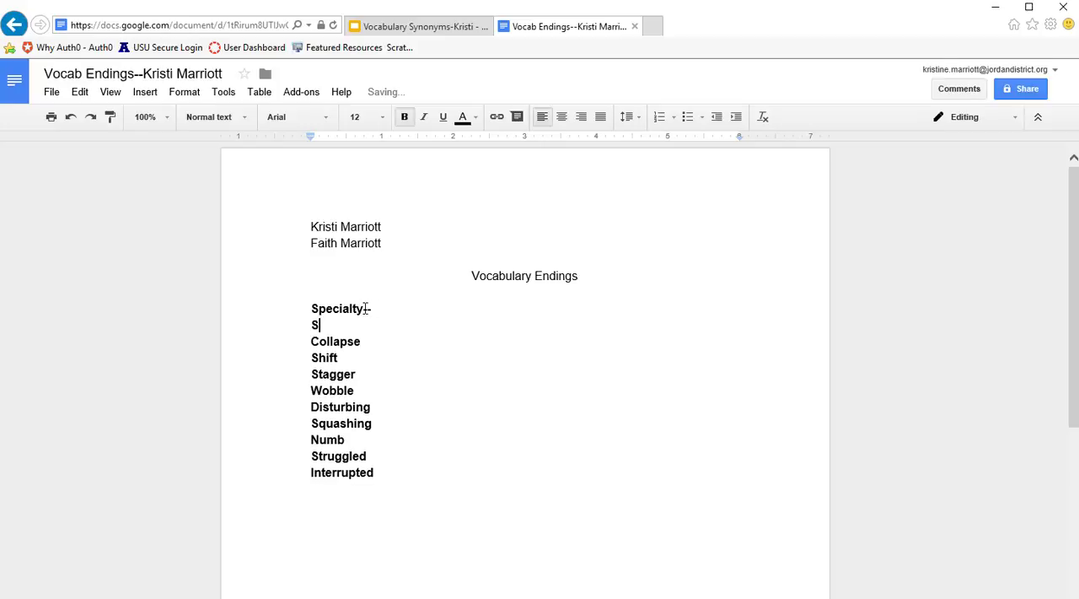
key(BackSpace)
text(Specialty)
key(BackSpace)
text(ed)
key(Return)
text(Spe)
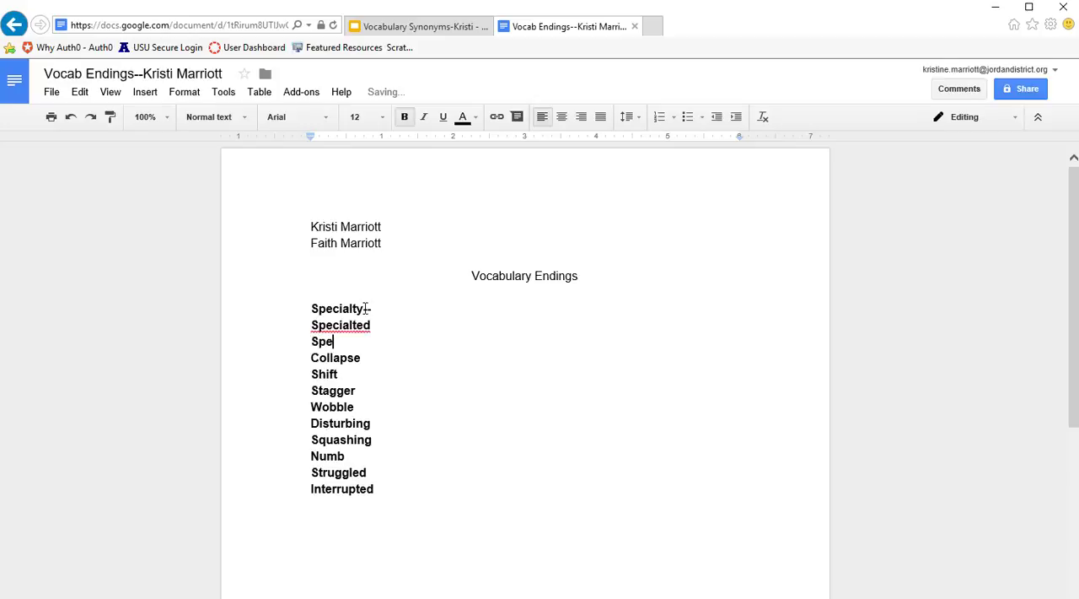
text(cialting)
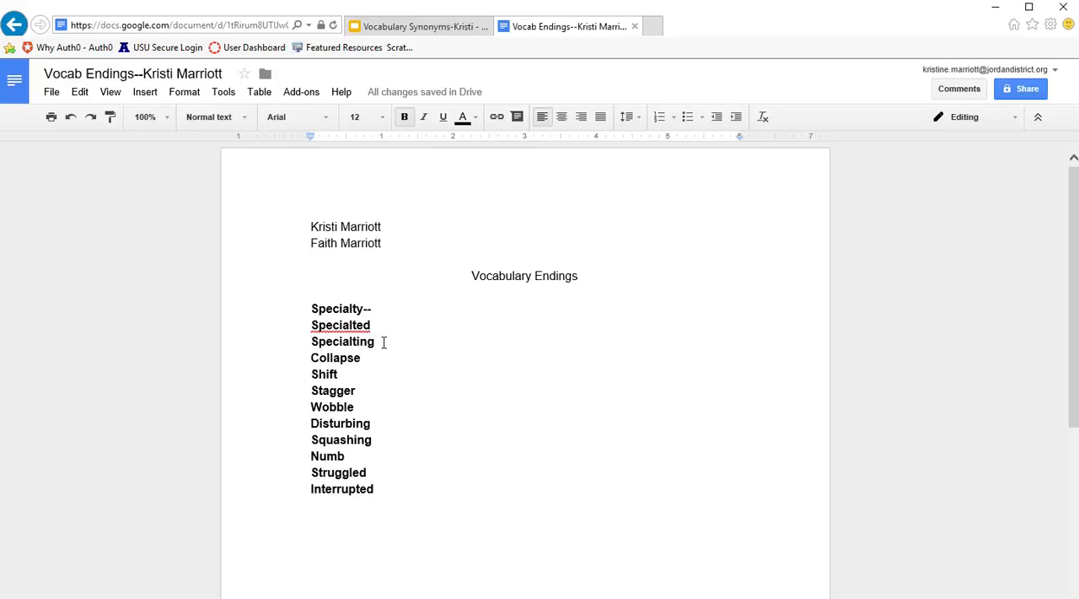
drag(380, 340, 311, 324)
key(BackSpace)
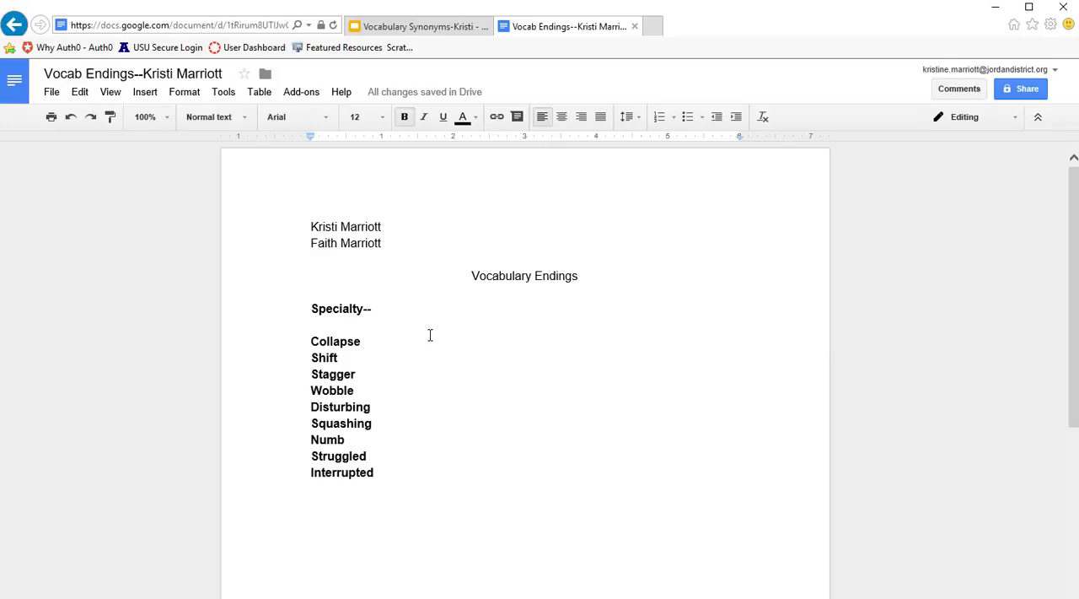
key(BackSpace)
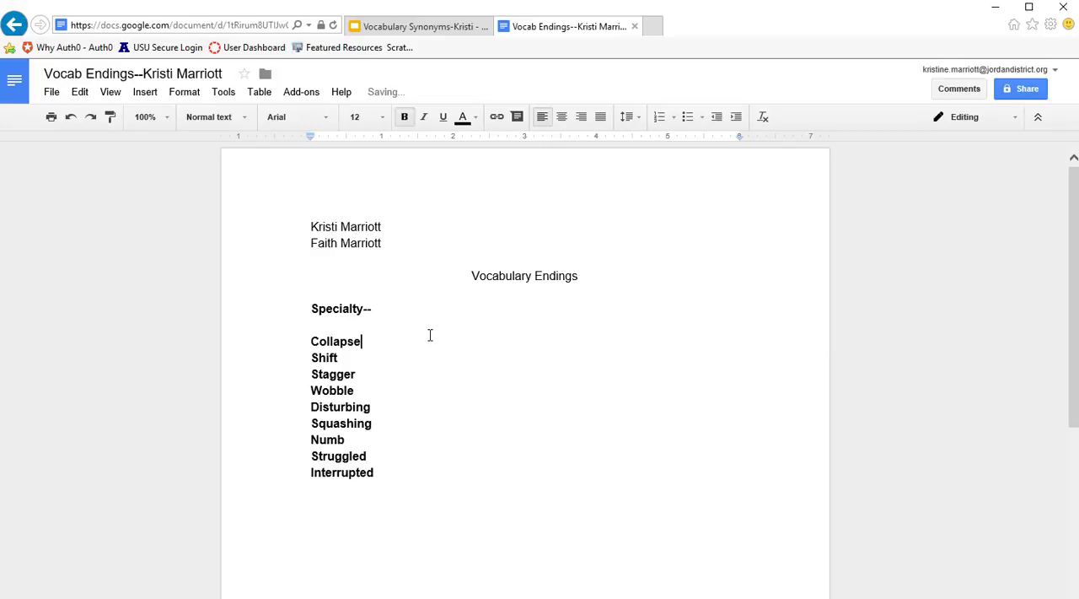
- Add "--" after Collapse and enter "Collapsed" and "Collapsing" on separate lines below it
text(--)
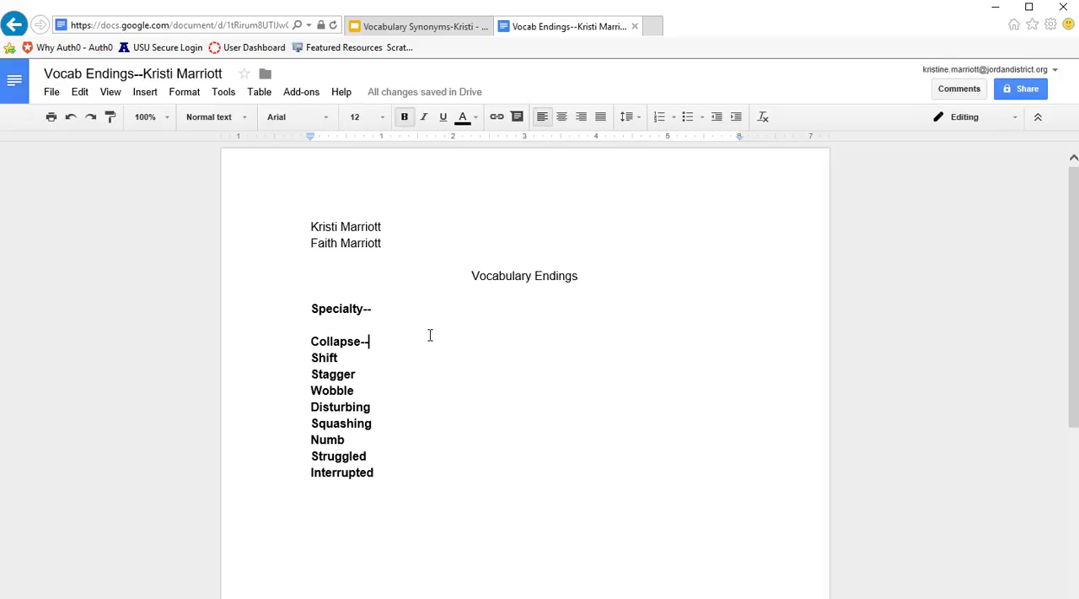
key(Return)
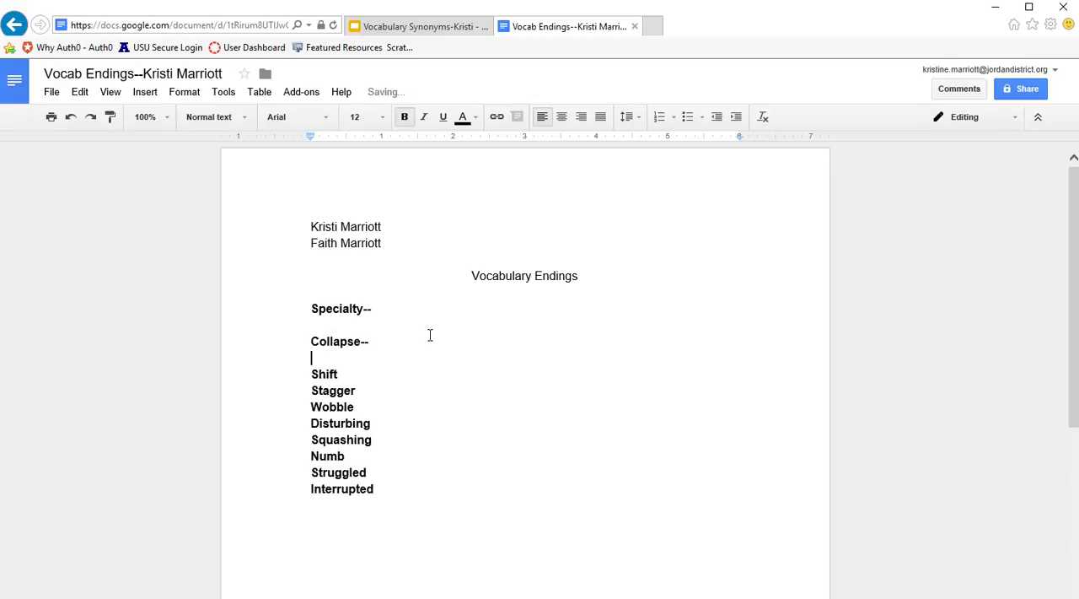
text(Collapsed)
key(Return)
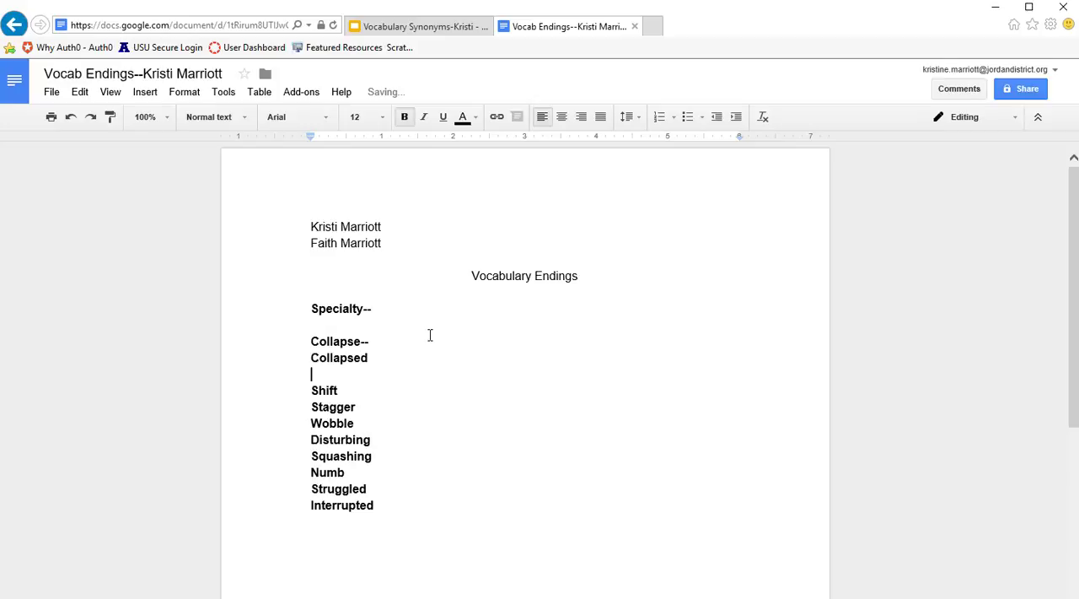
text(Collapsing)
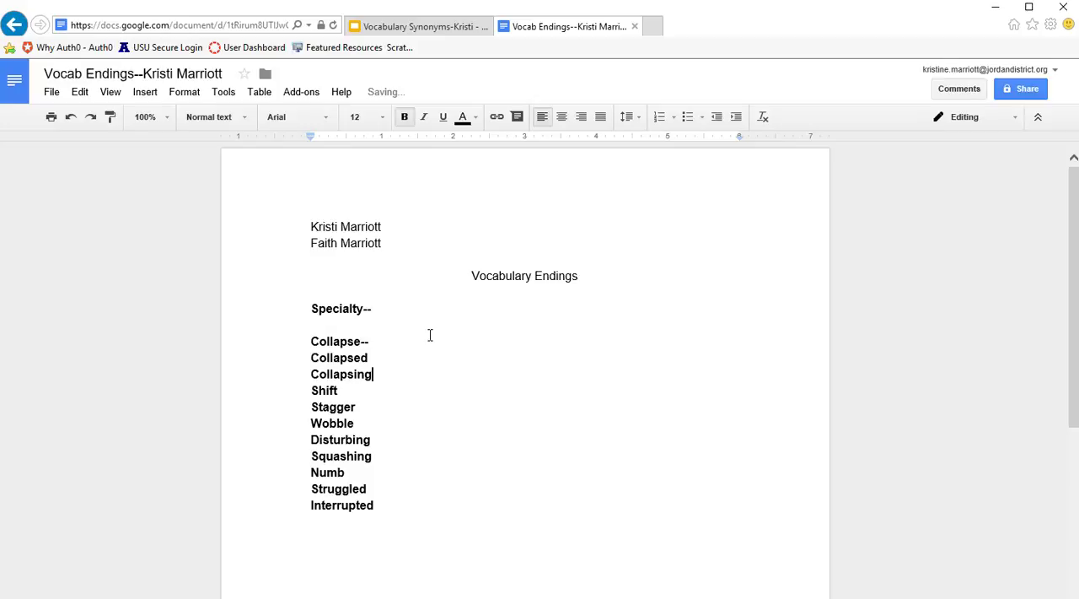
- Add "--The tent collapsed when the wind blew really hard." after the word Collapsed
click(382, 356)
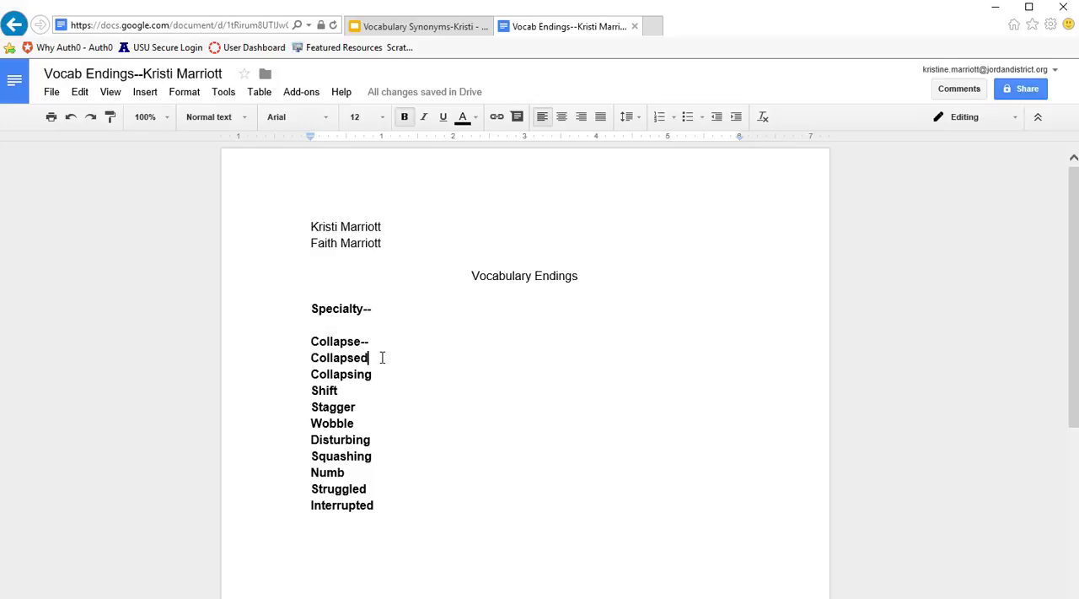
text(--The )
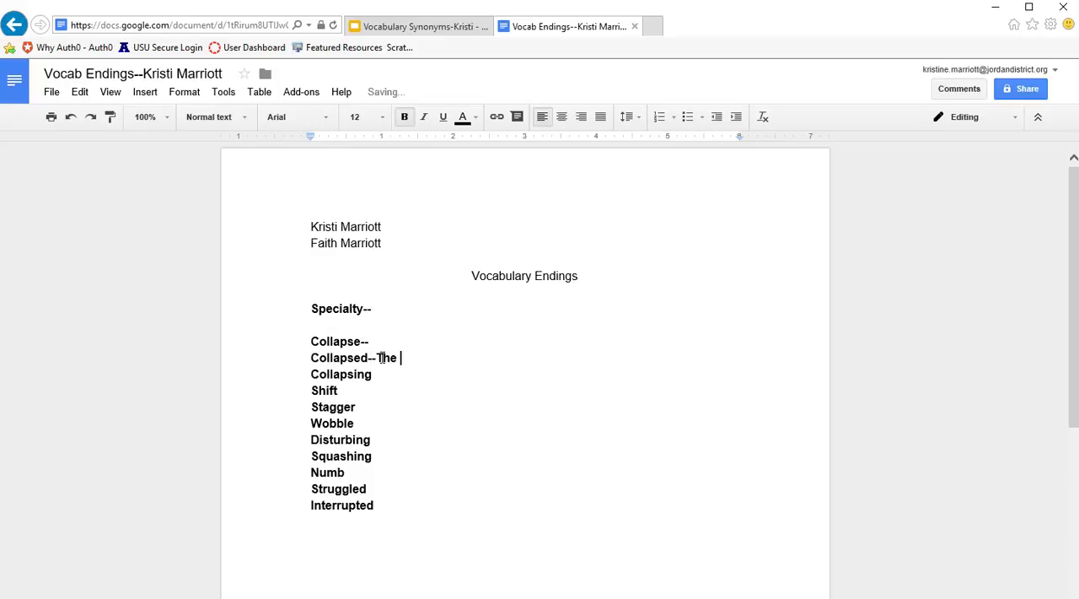
text(tent collapsed)
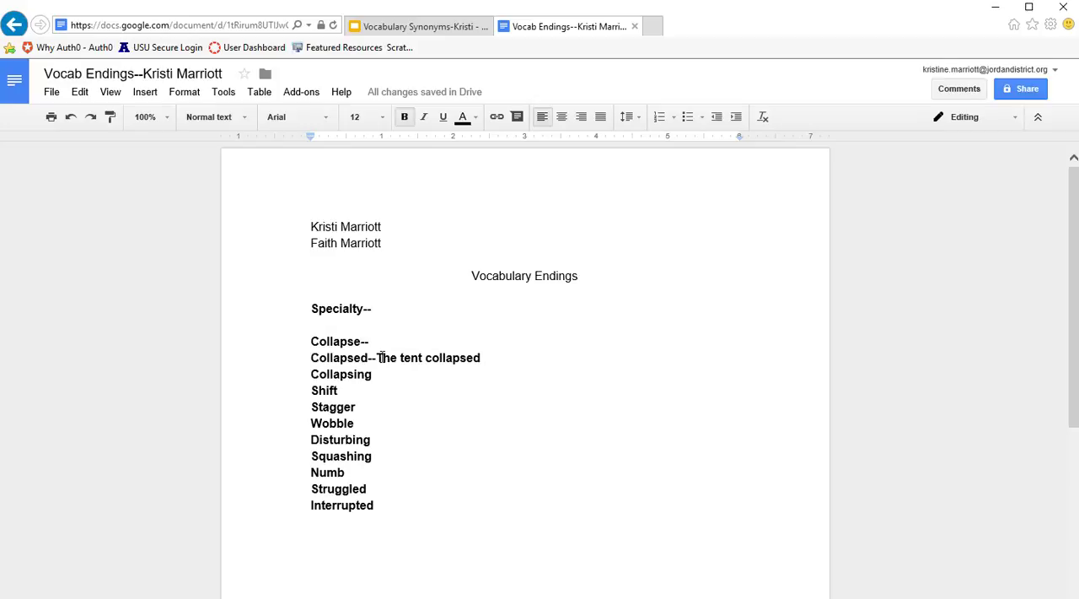
text( when the wind)
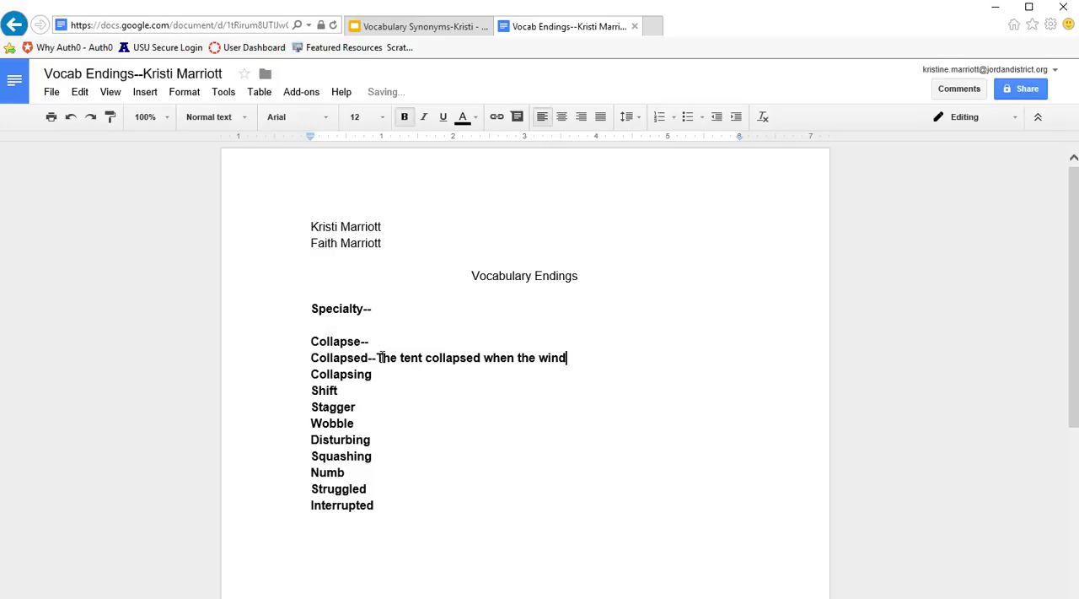
text( blew really hard.)
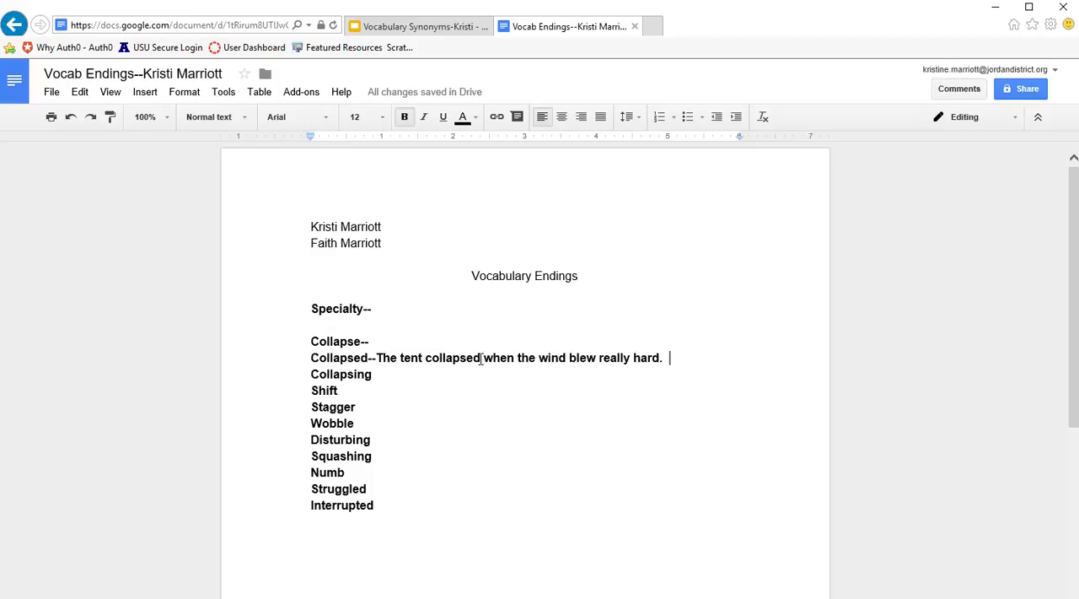
- Add "--" directly after the word Collapsing
drag(481, 358, 425, 359)
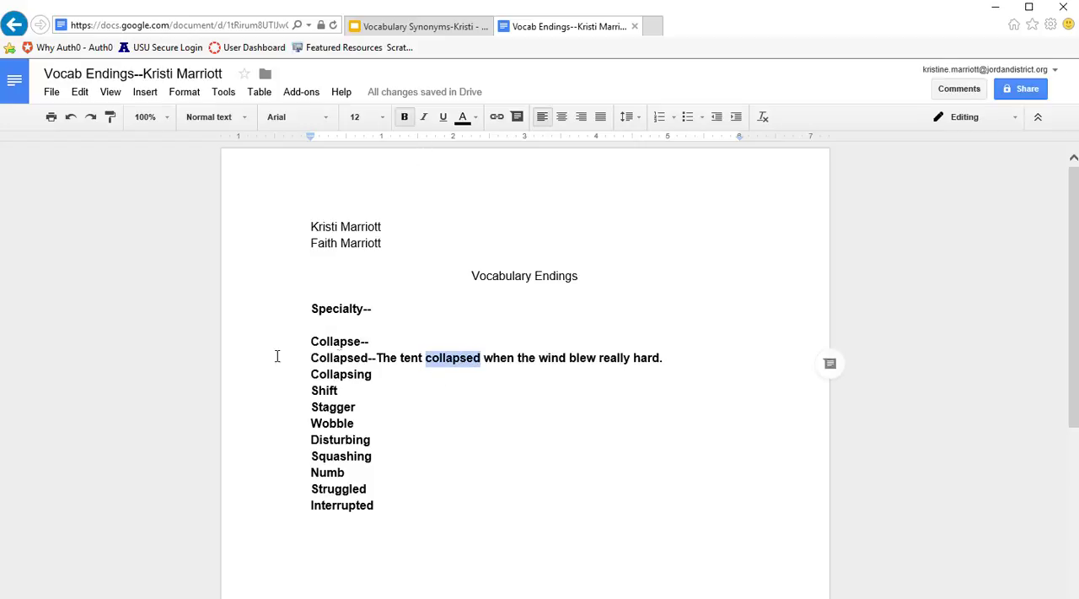
click(375, 374)
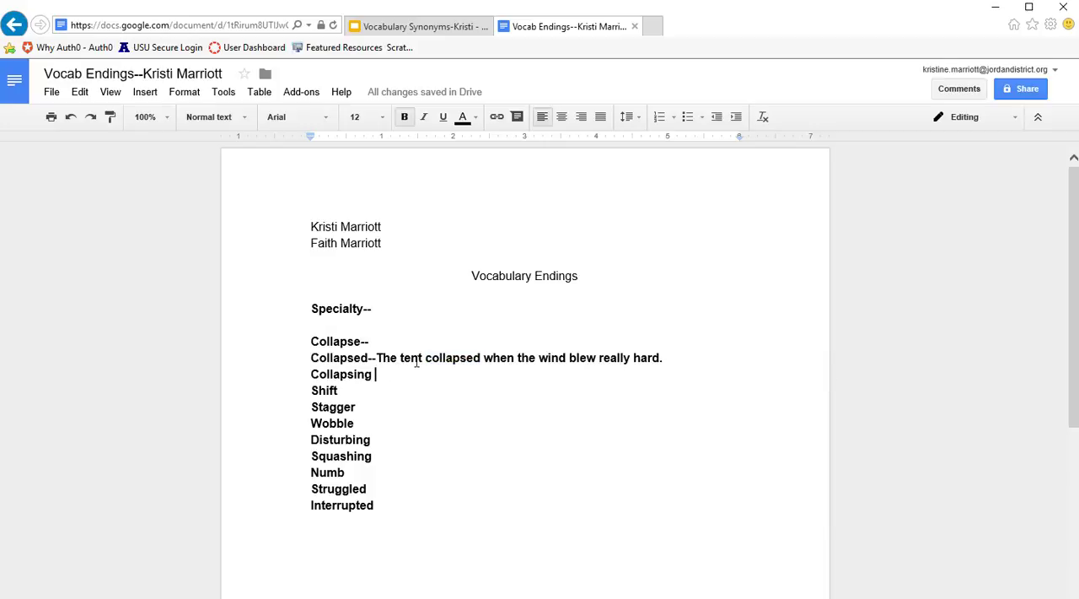
text(--Oh)
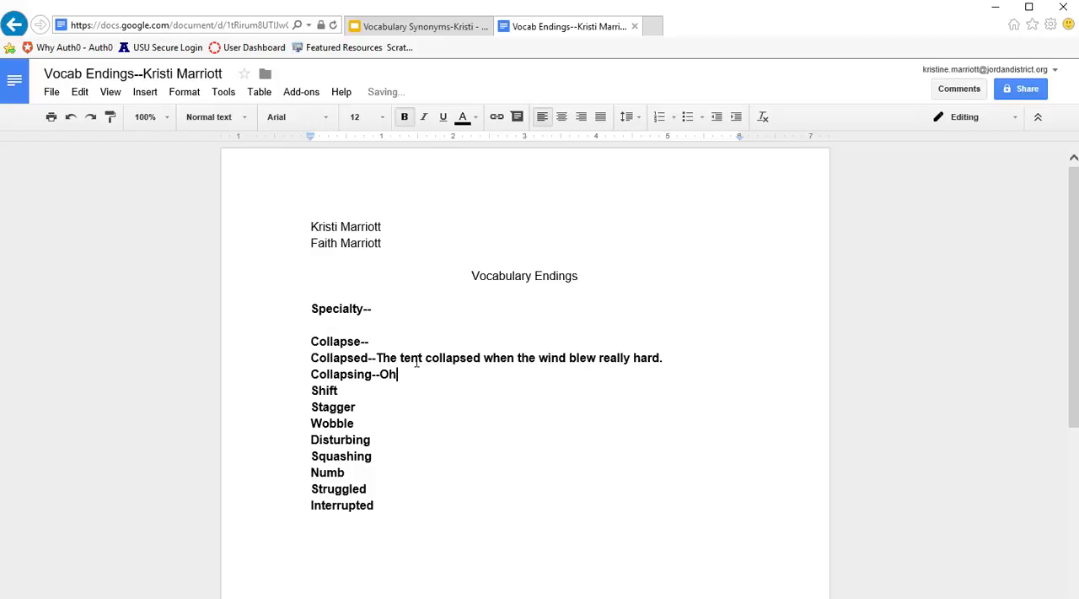
text(, no)
key(BackSpace)
key(BackSpace)
key(BackSpace)
key(BackSpace)
key(BackSpace)
key(BackSpace)
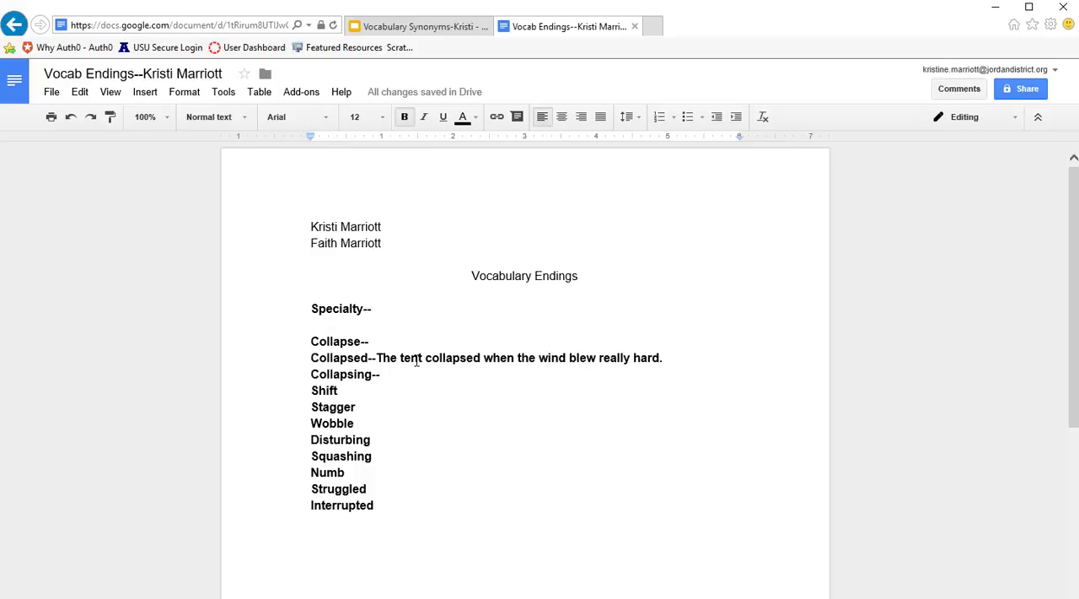
- Enter the example sentence "Watch out, the tent is collapsing!" after "Collapsing--"
text(W)
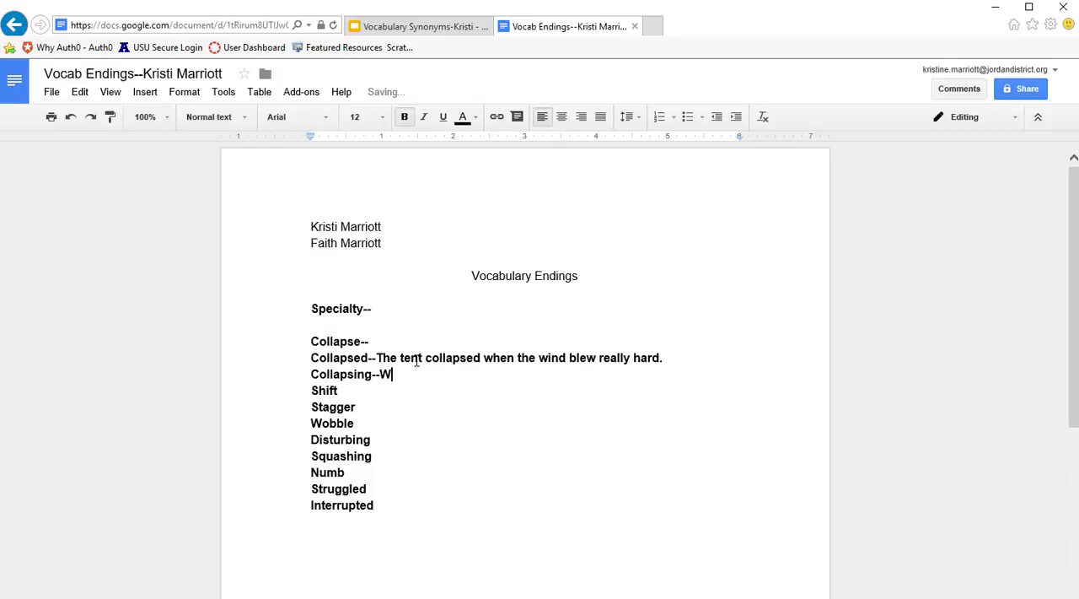
text(atch out, the tent )
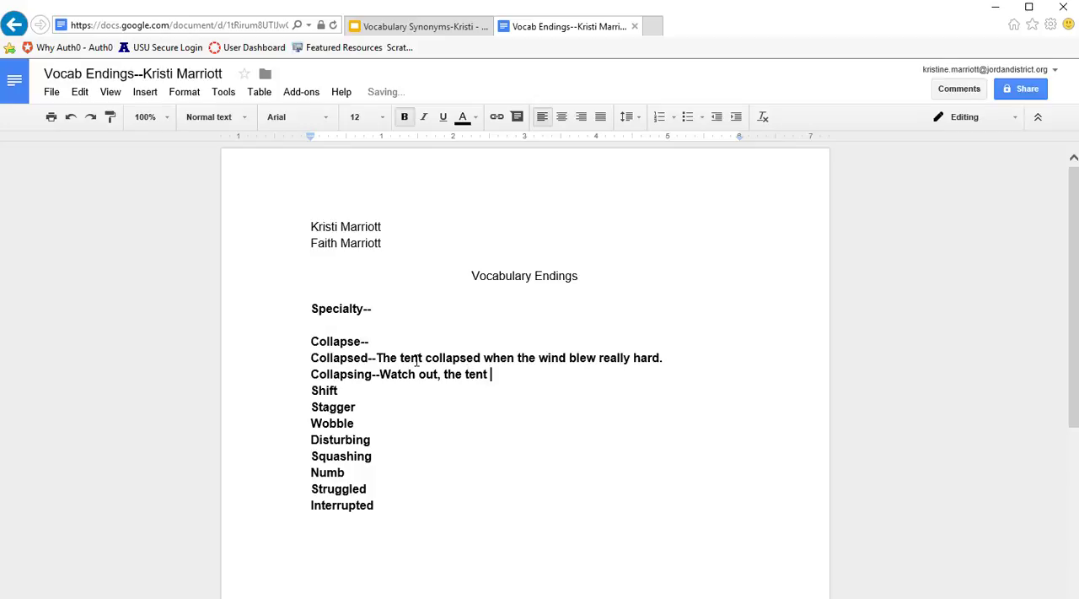
text(is collapsing.)
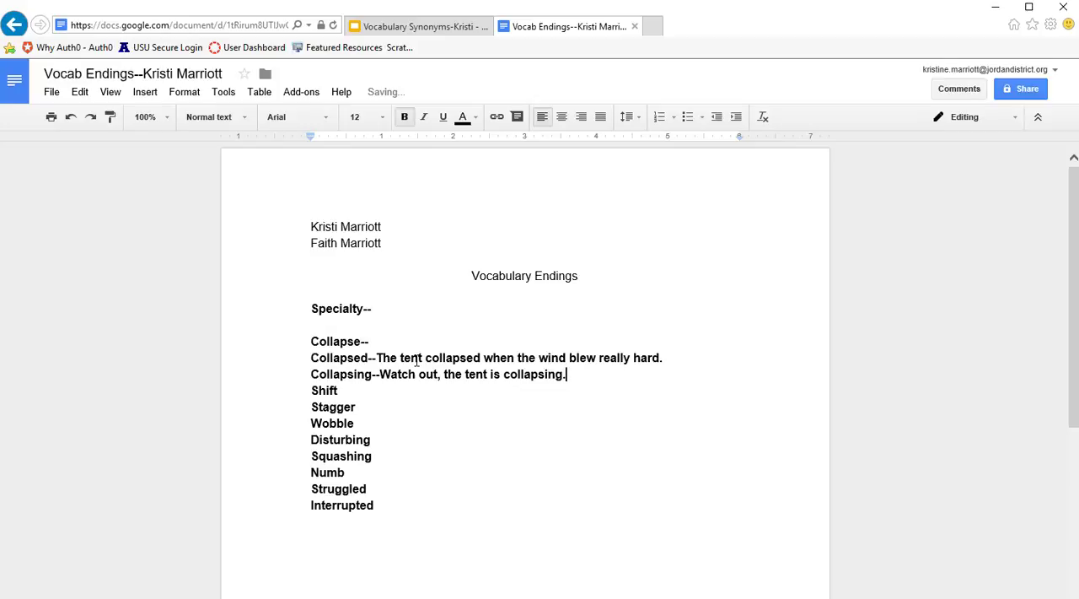
key(BackSpace)
text(!)
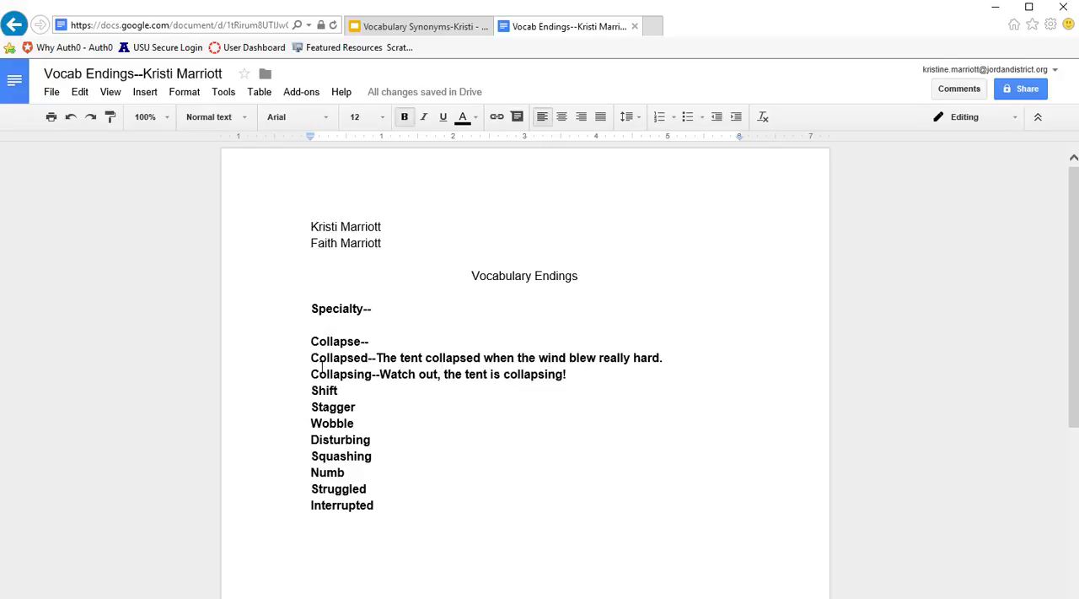
drag(376, 357, 383, 357)
drag(666, 358, 660, 369)
drag(466, 276, 582, 276)
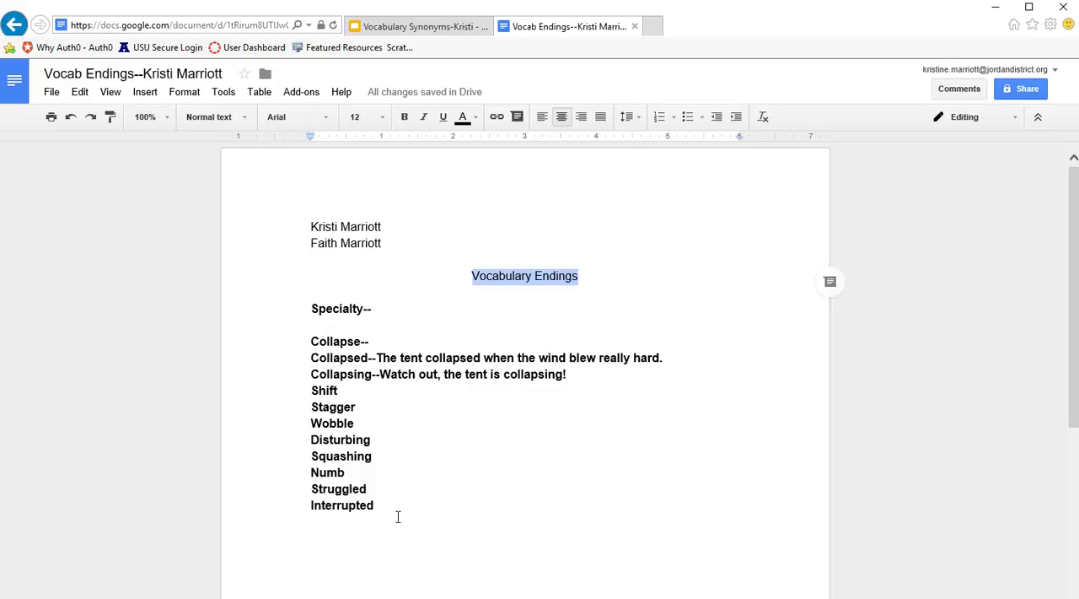
- Remove the bold formatting from the whole vocabulary list, from Specialty through Interrupted
drag(396, 510, 304, 307)
click(404, 117)
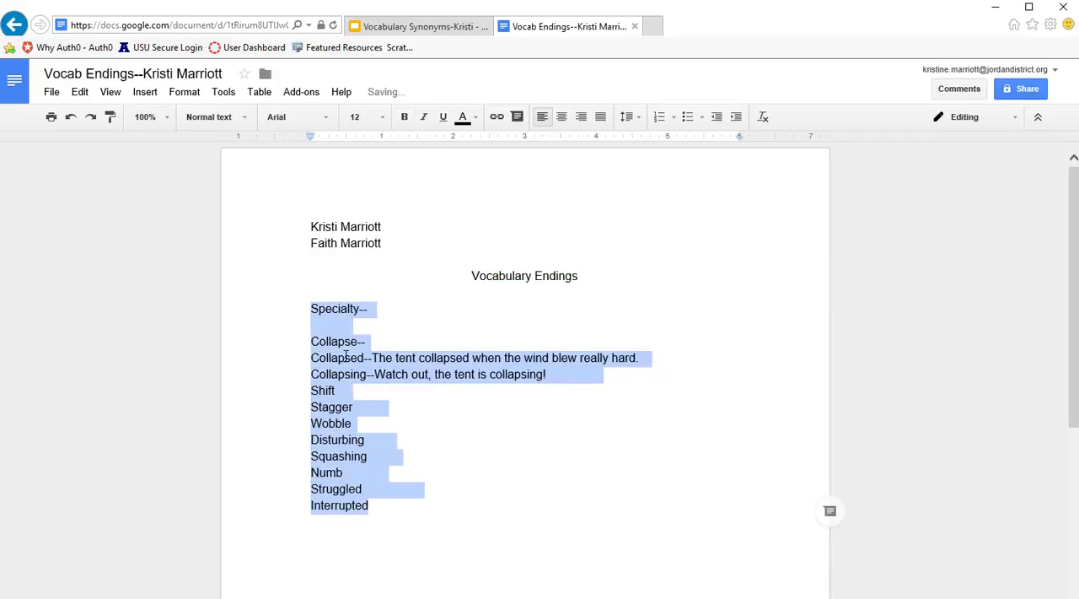
click(442, 403)
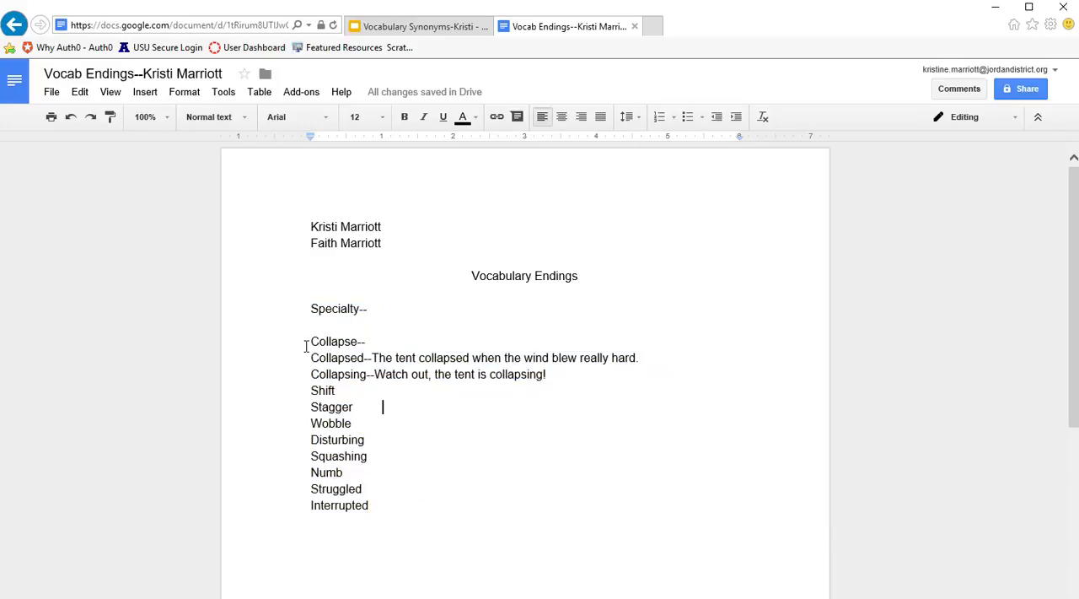
- Bold the vocabulary word Collapse and the words "collapsed" and "collapsing" within their example sentences
drag(310, 340, 357, 341)
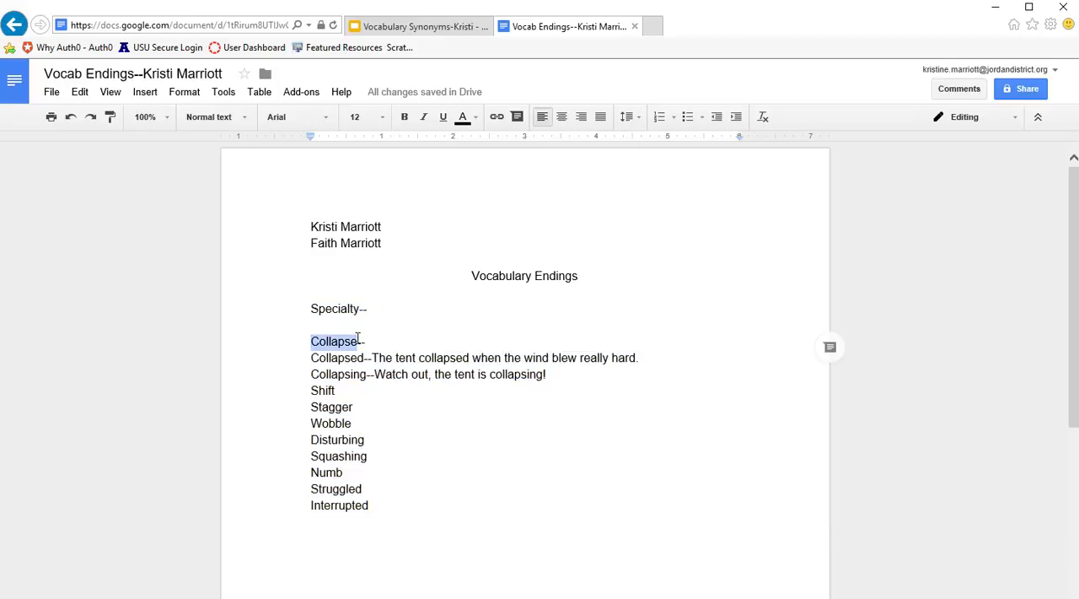
click(406, 117)
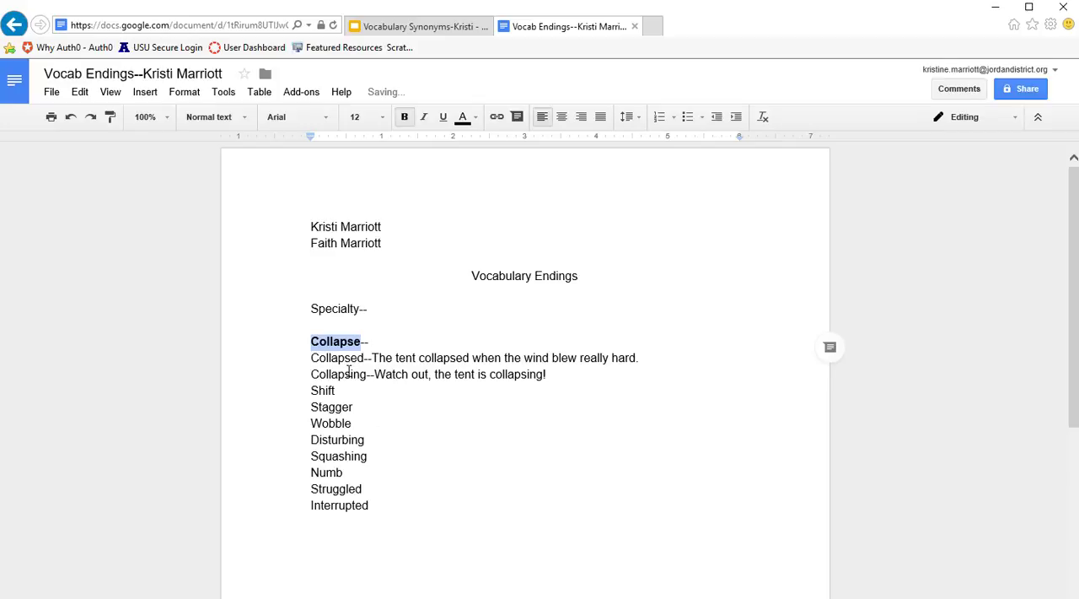
click(416, 358)
drag(417, 357, 470, 358)
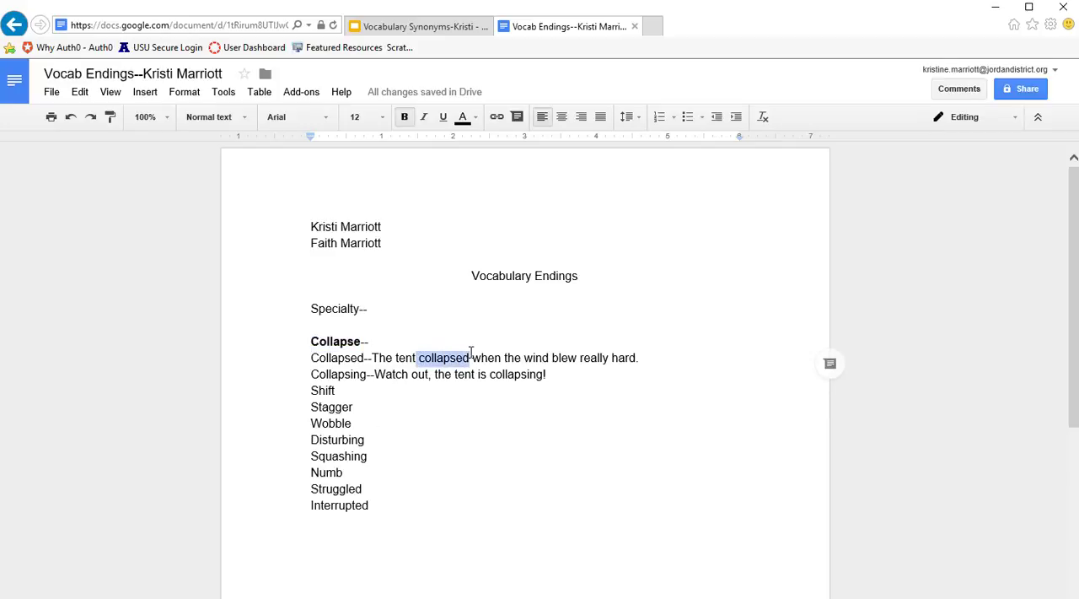
click(404, 116)
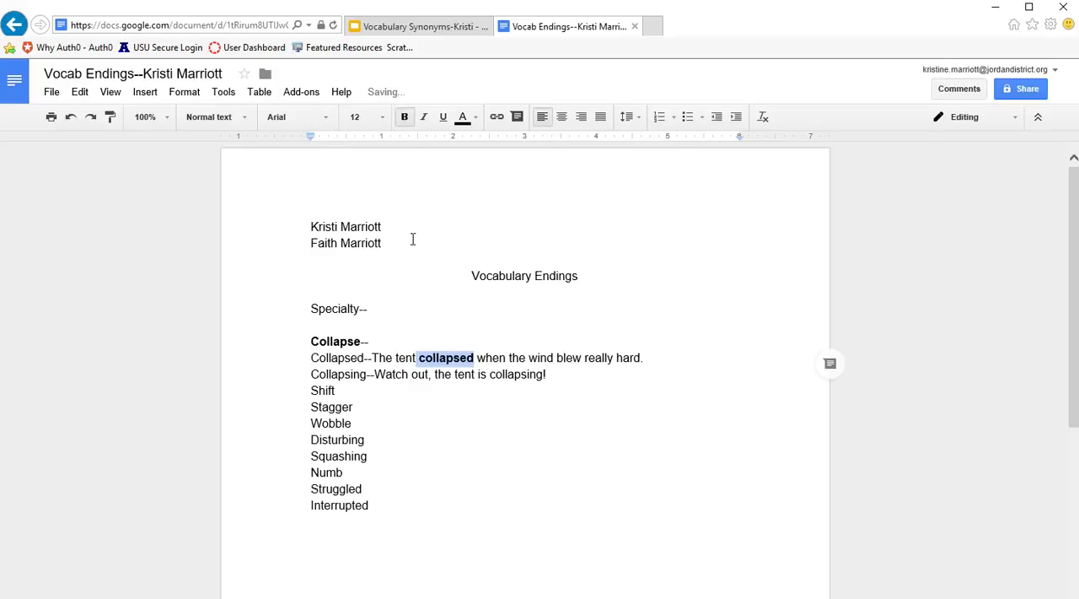
drag(490, 373, 547, 373)
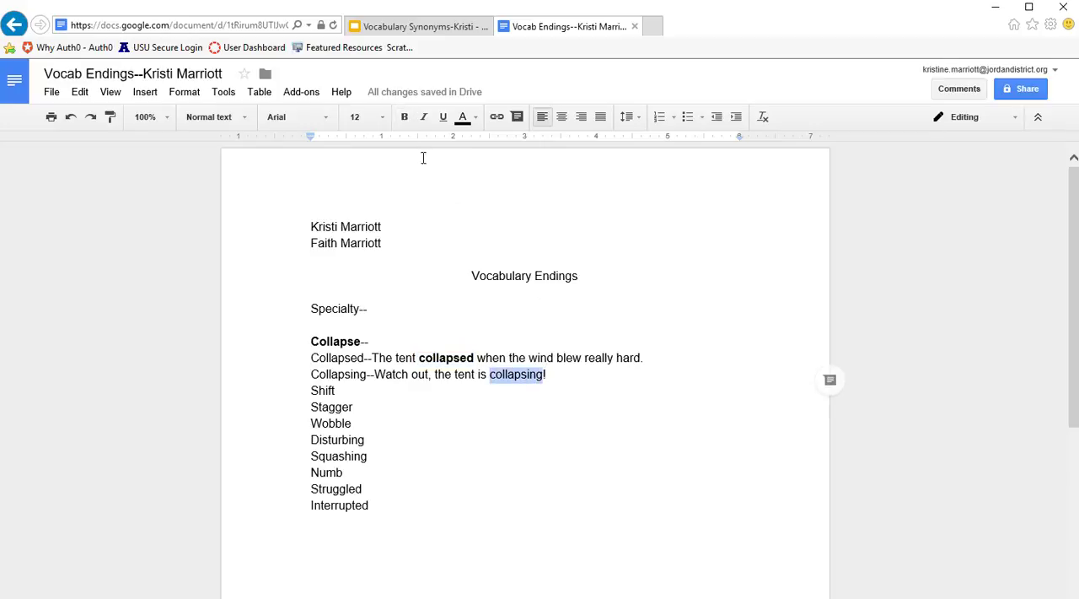
click(404, 118)
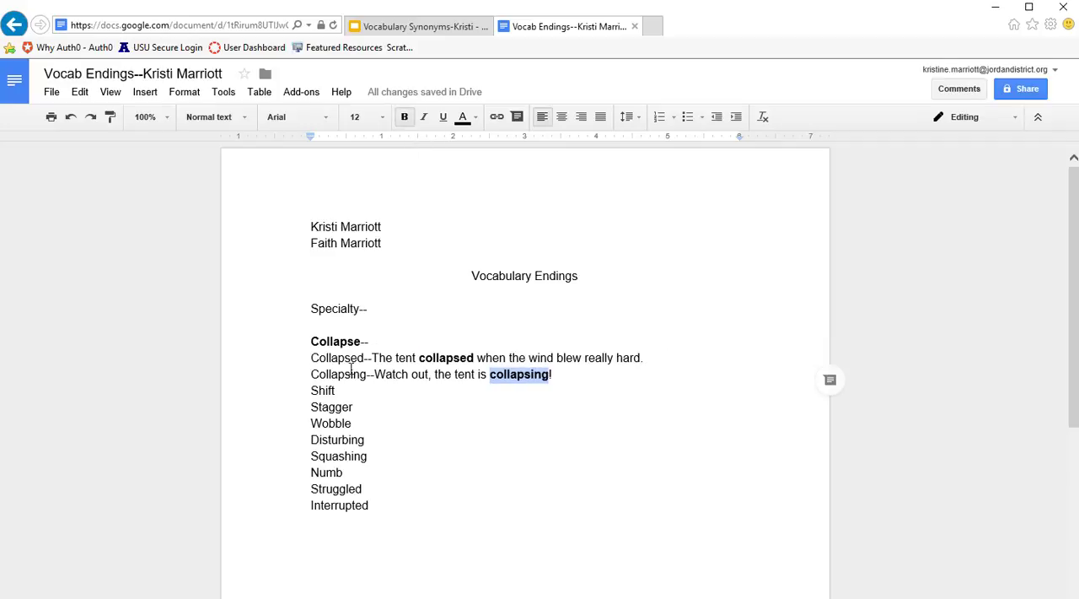
- Insert an empty line between the Collapsing sentence and the word Shift
click(472, 439)
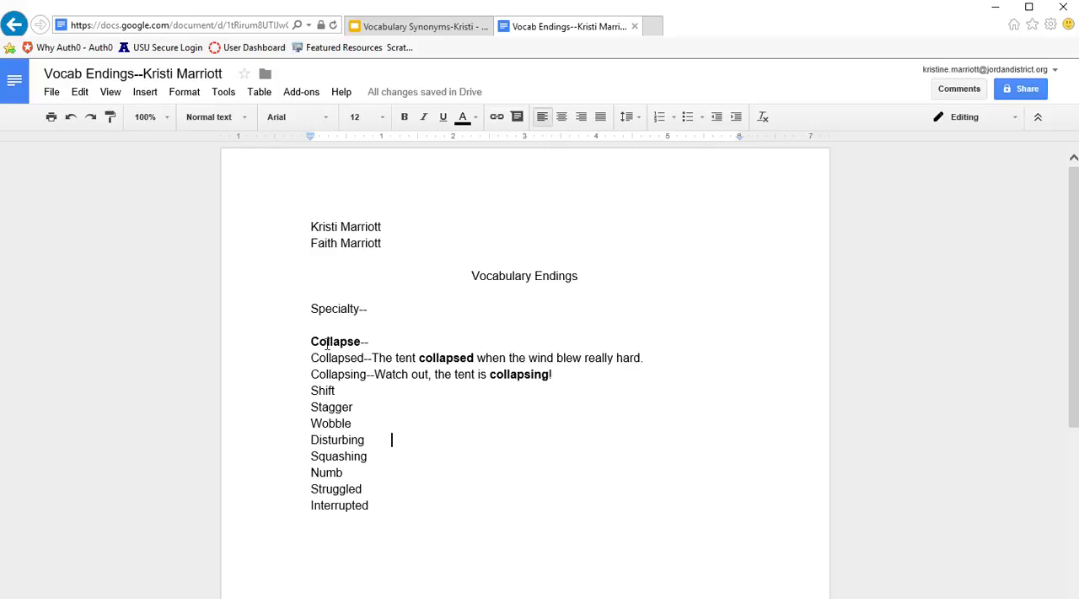
click(311, 390)
key(Return)
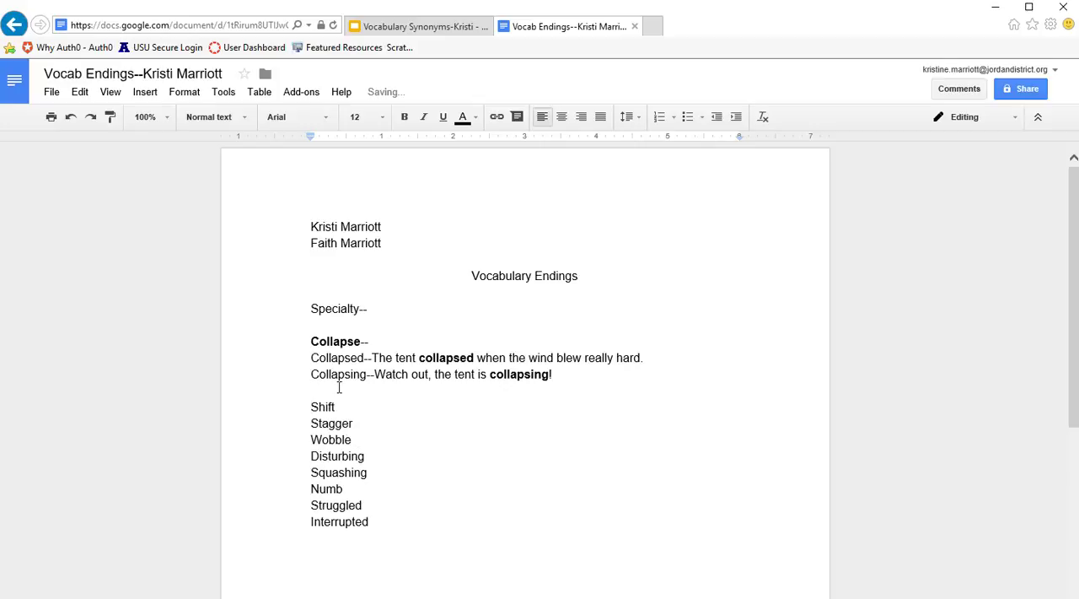